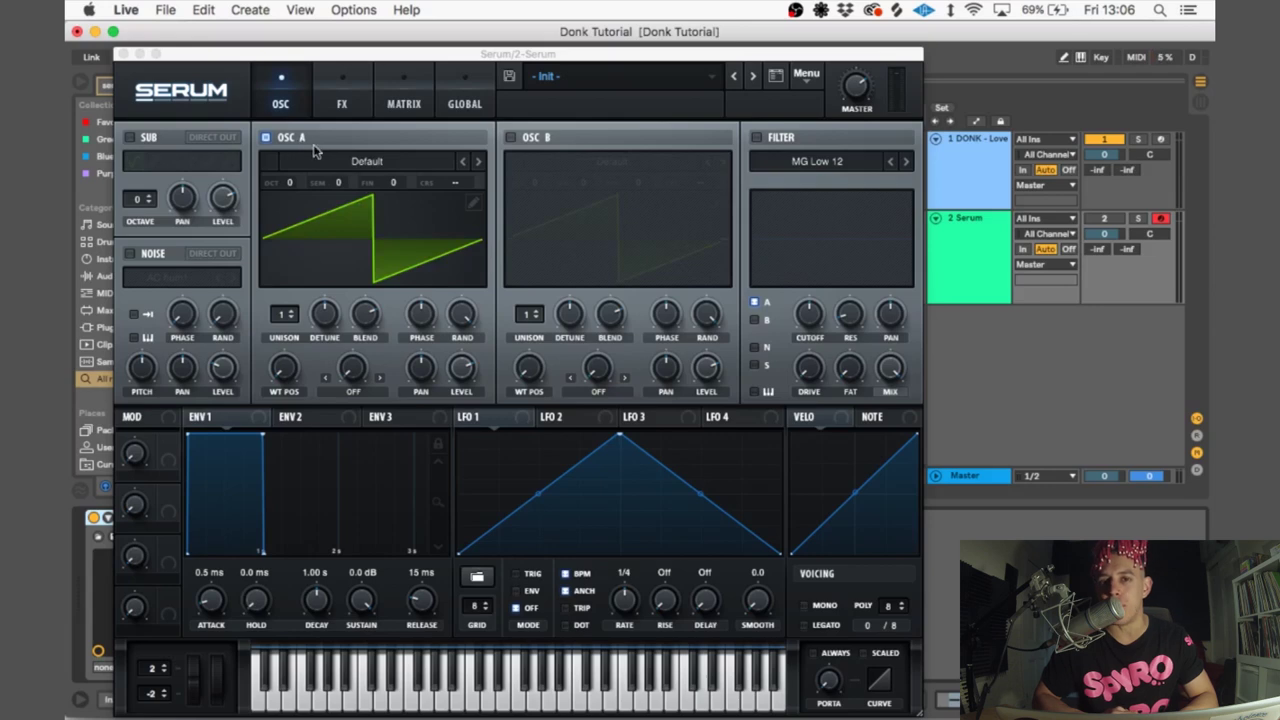
Step: Load Analog_BD_Sin into oscillator A with 7 unison voices and 0.2 detune
{"action": "left_click", "coordinate": [389, 163]}
{"action": "mouse_move", "coordinate": [560, 197]}
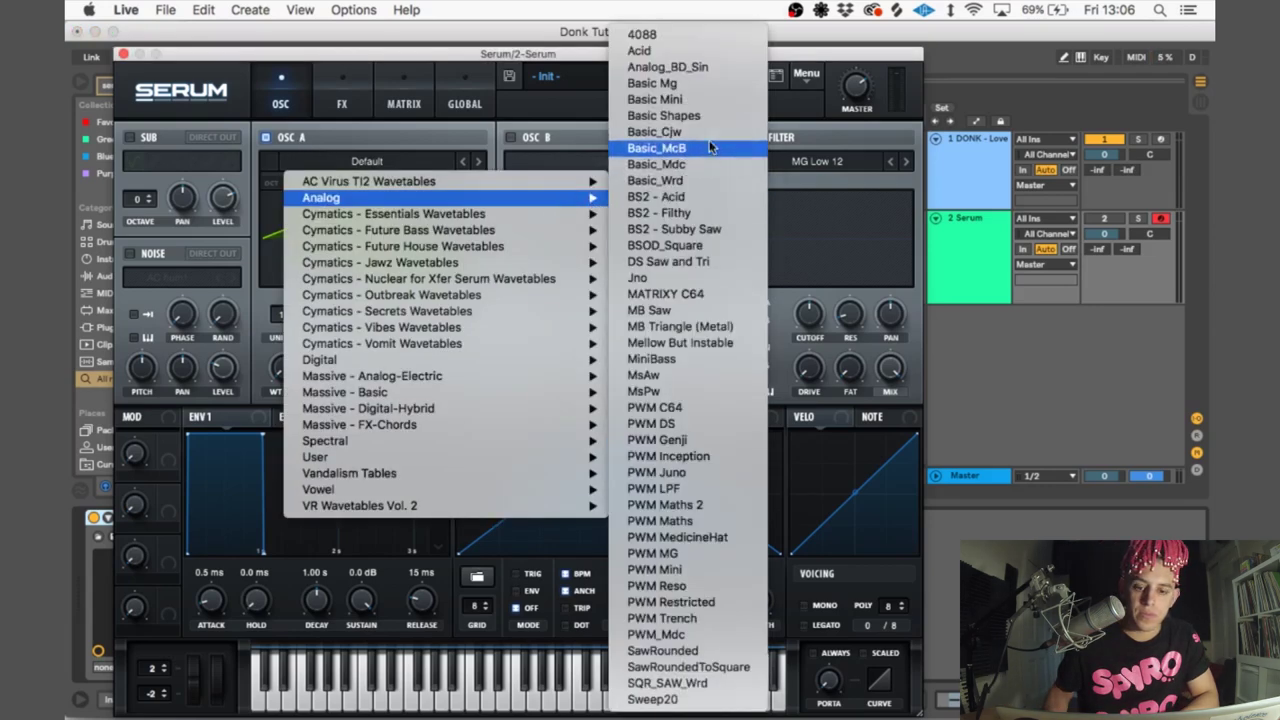
{"action": "left_click", "coordinate": [668, 67]}
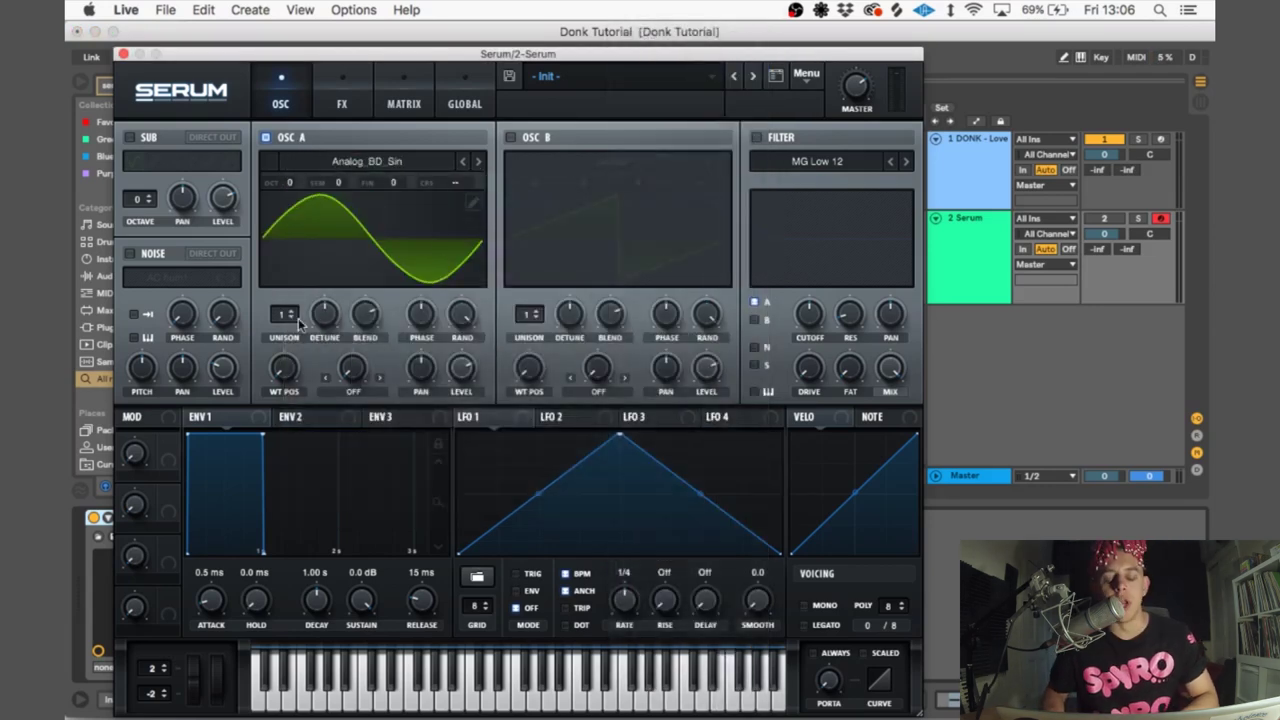
{"action": "left_click_drag", "start_coordinate": [285, 317], "coordinate": [304, 243]}
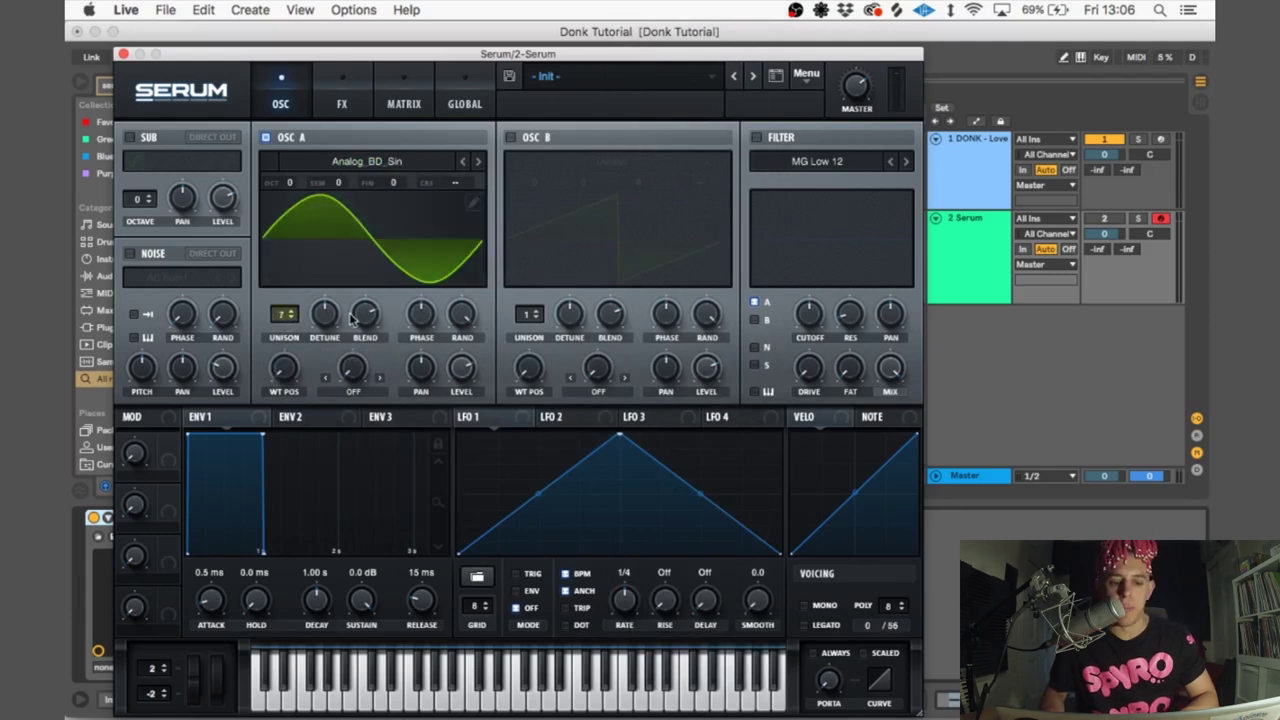
{"action": "mouse_move", "coordinate": [320, 318]}
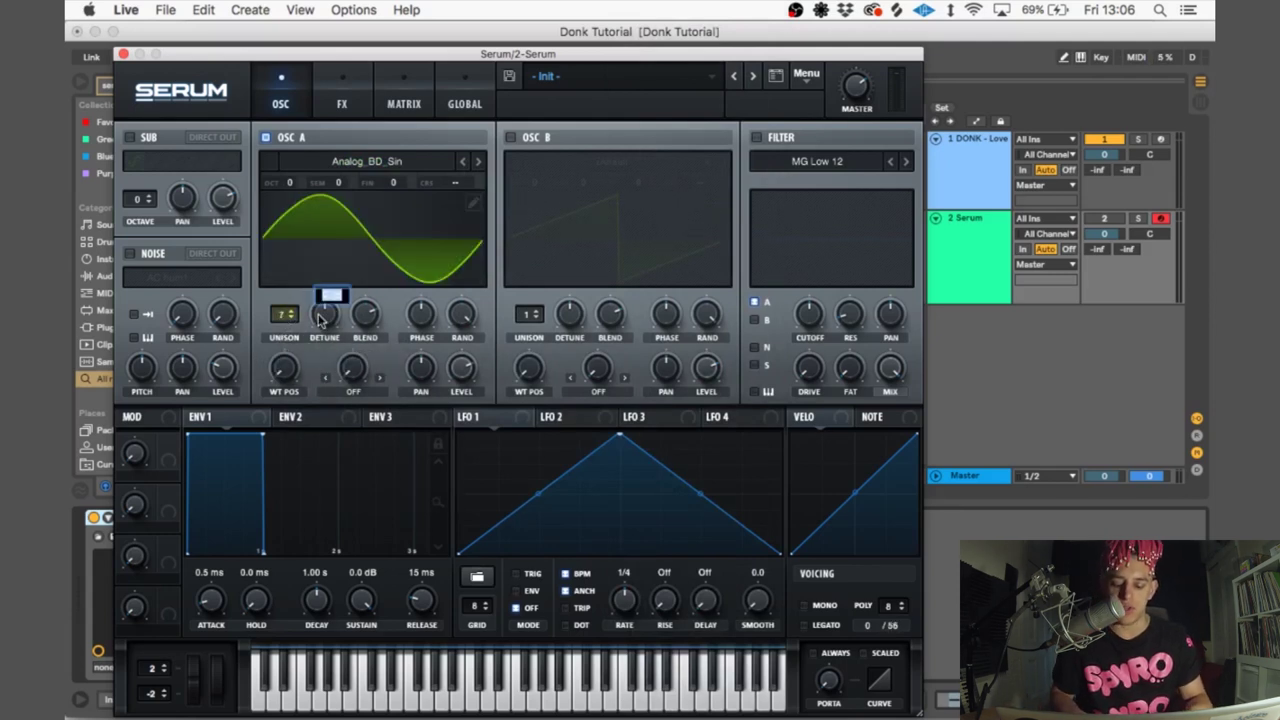
{"action": "type", "text": "0.2"}
{"action": "key", "text": "Return"}
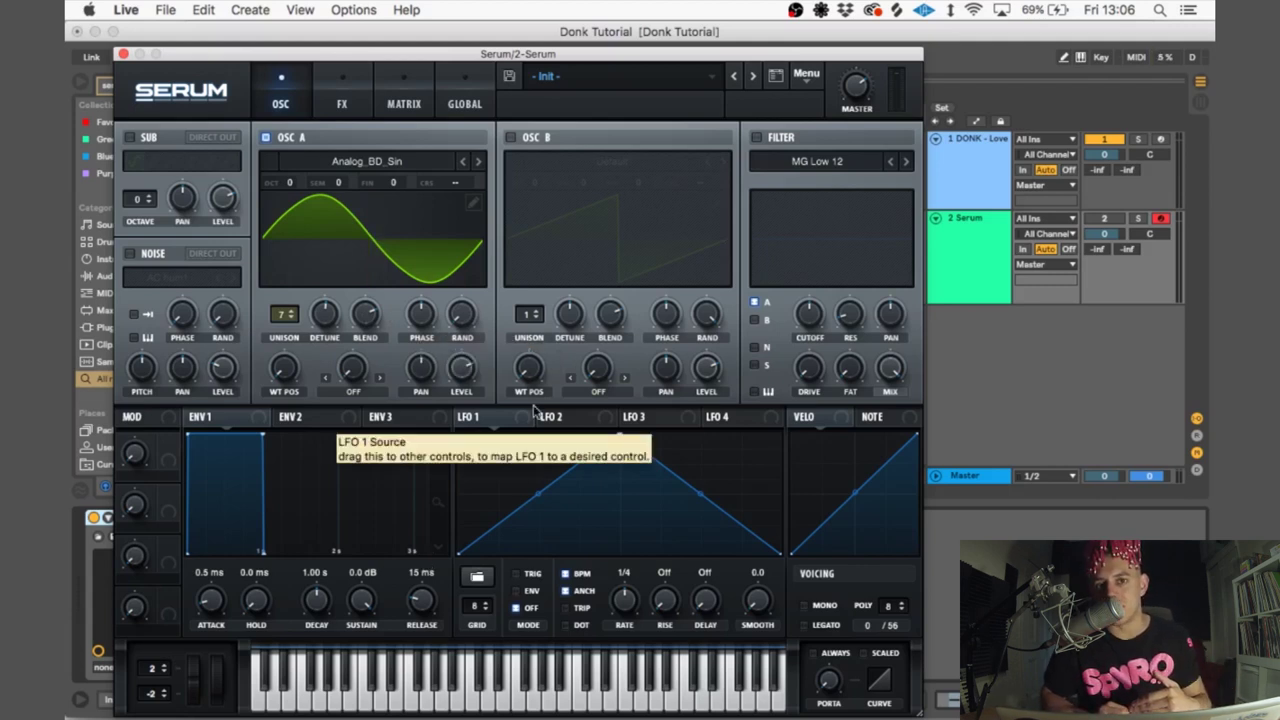
Step: Set oscillator A's warp to FM (from B), drop it one octave, and enable oscillator B
{"action": "mouse_move", "coordinate": [535, 409]}
{"action": "left_mouse_down"}
{"action": "mouse_move", "coordinate": [256, 348]}
{"action": "mouse_move", "coordinate": [283, 372]}
{"action": "left_mouse_up"}
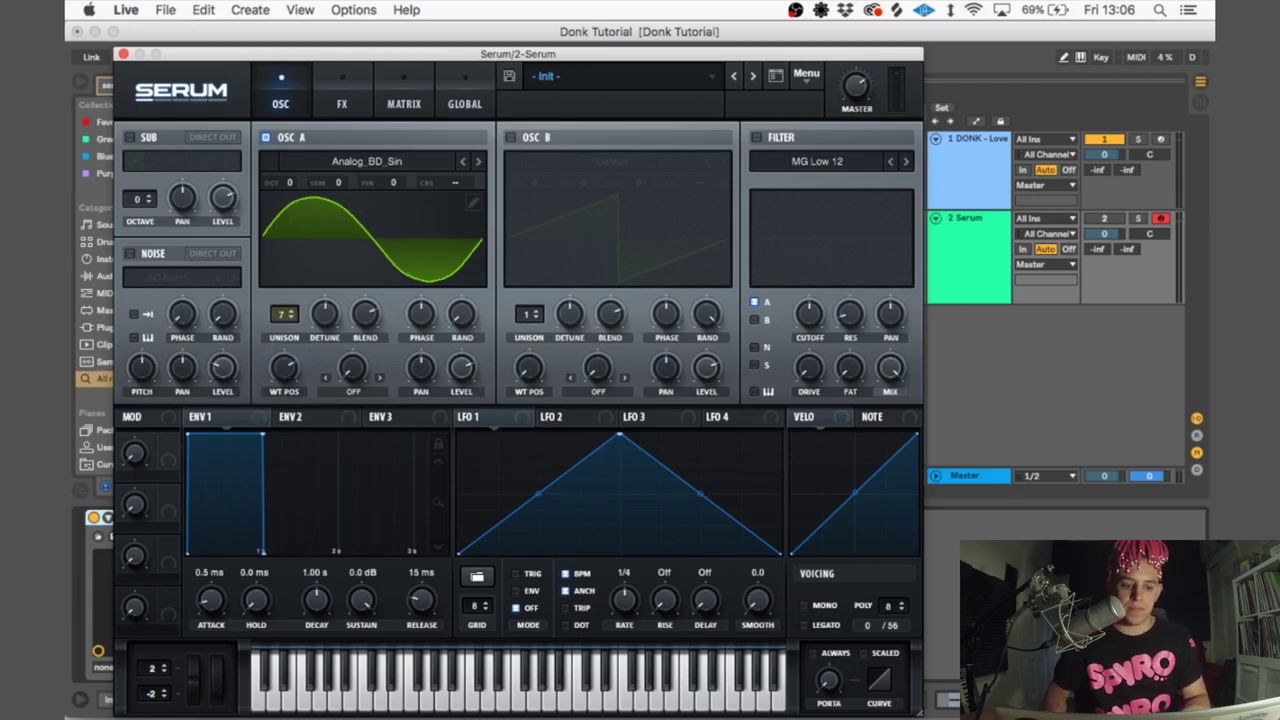
{"action": "left_click", "coordinate": [341, 393]}
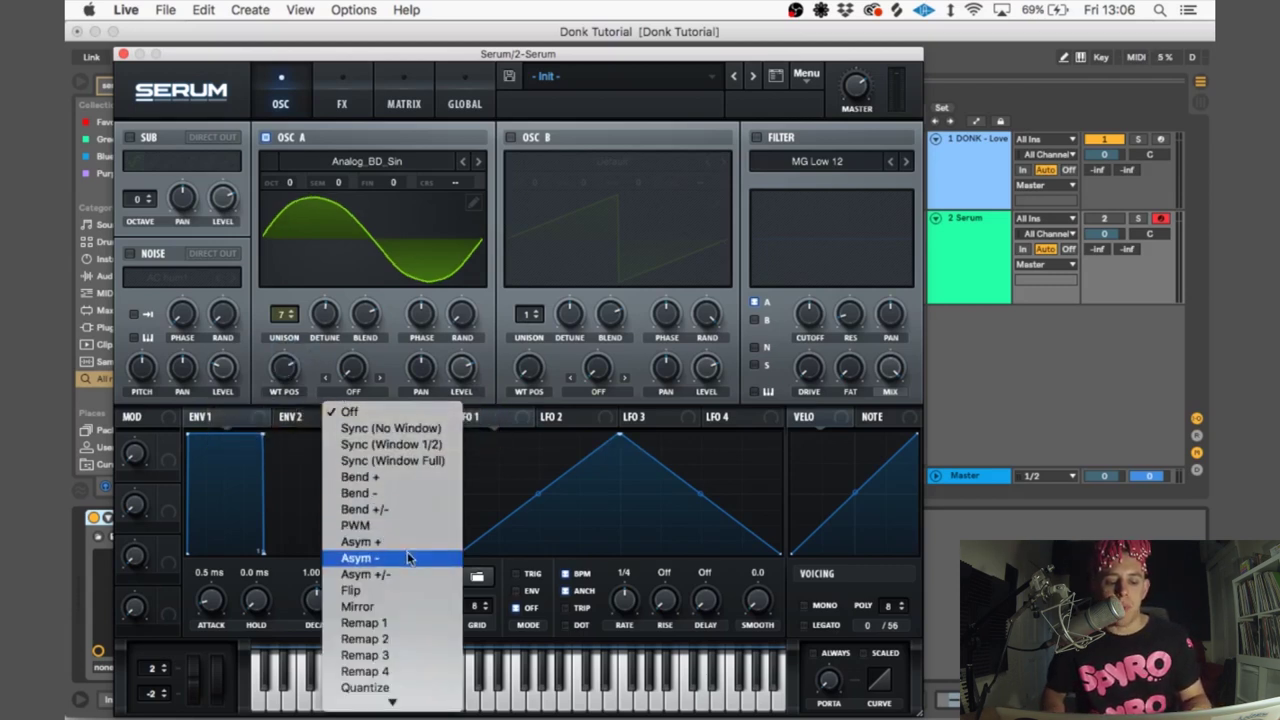
{"action": "left_click", "coordinate": [400, 634]}
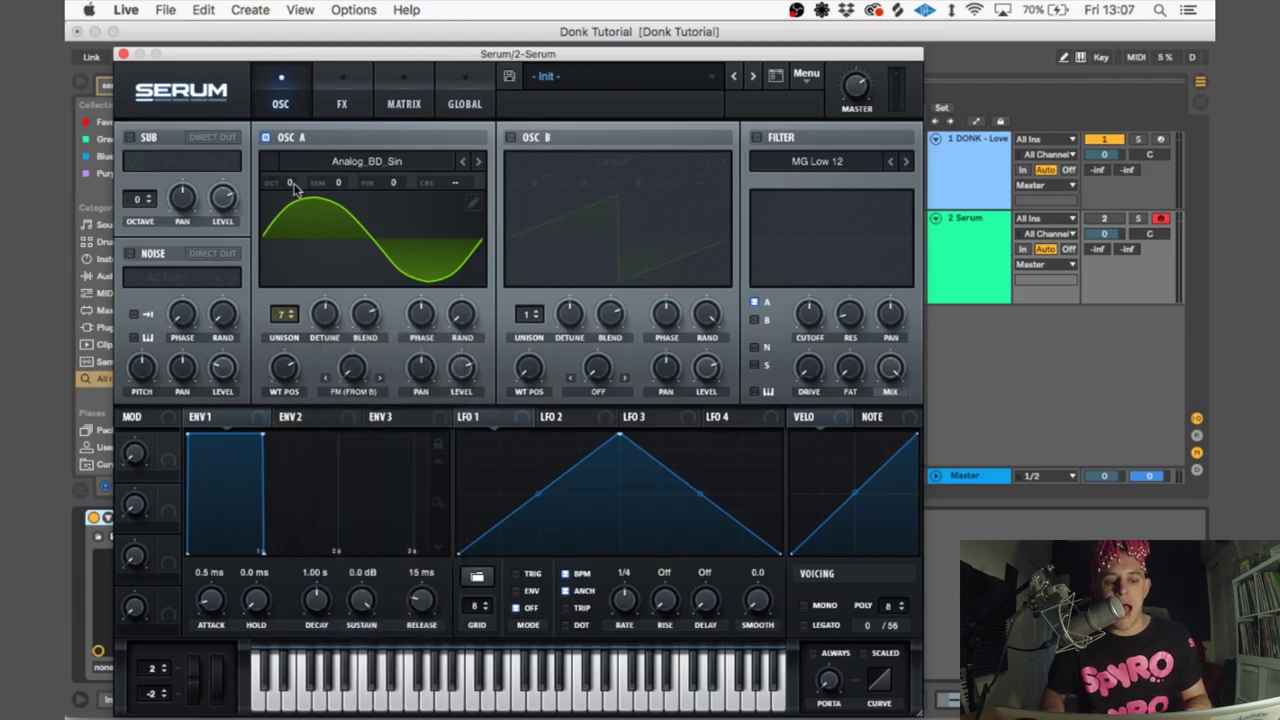
{"action": "left_click_drag", "start_coordinate": [290, 187], "coordinate": [295, 220]}
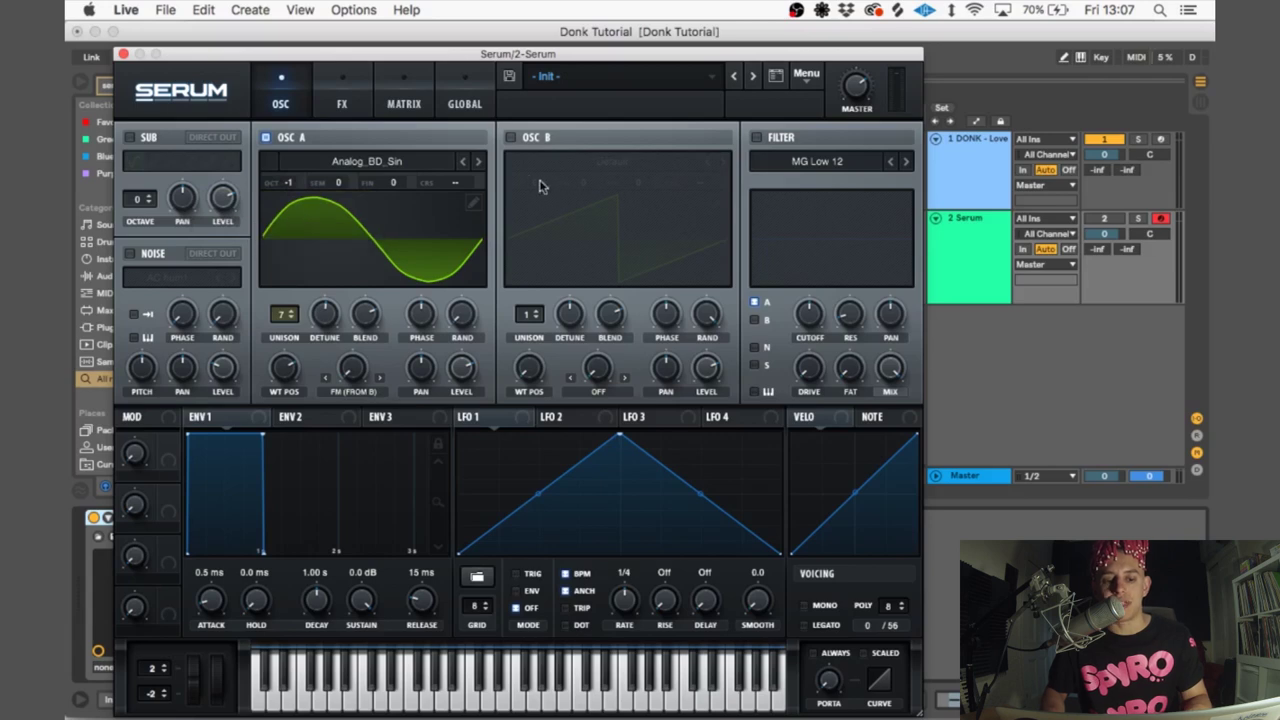
{"action": "left_click", "coordinate": [511, 137]}
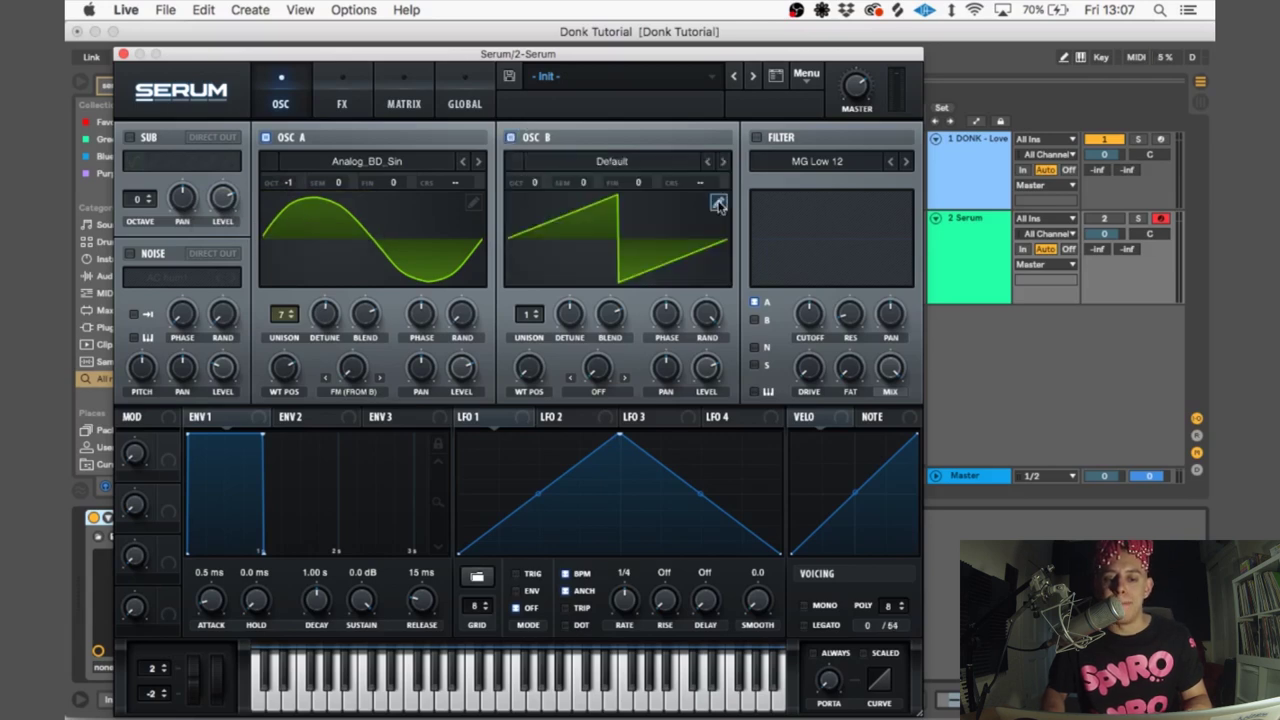
Step: Load FM_Freak into oscillator B and adjust its unison detune and blend to 75
{"action": "left_click", "coordinate": [618, 162]}
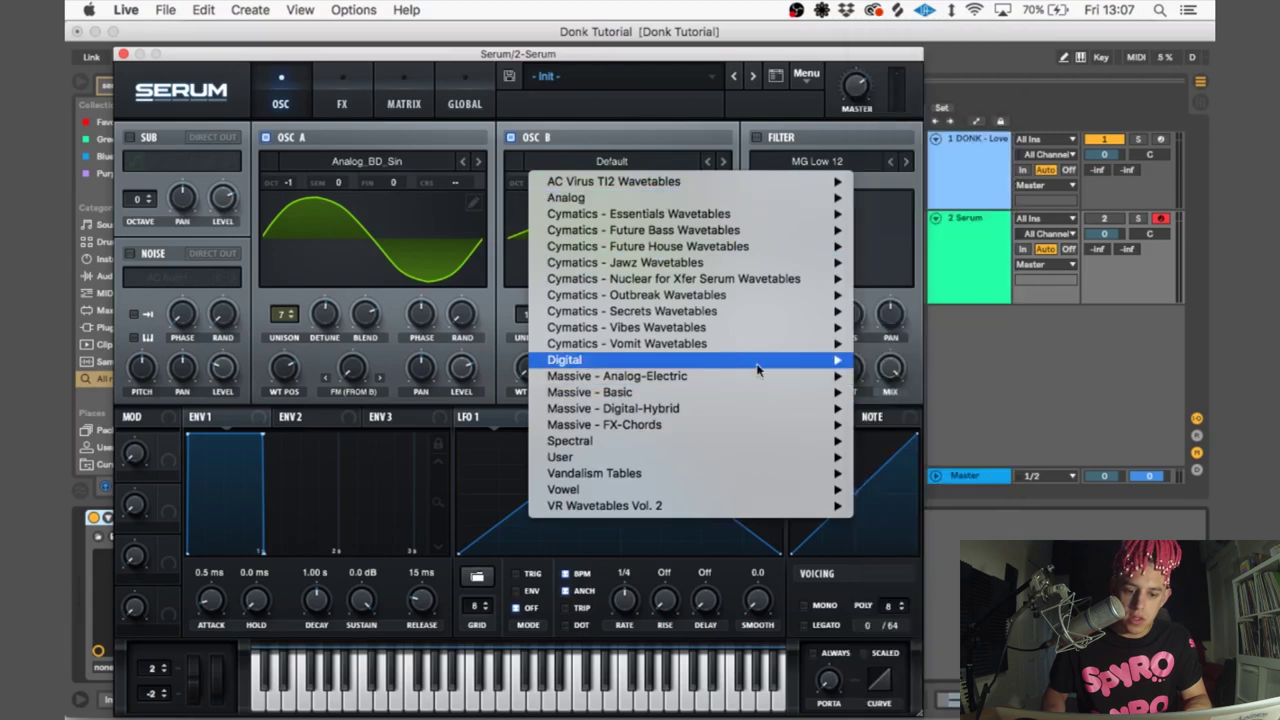
{"action": "mouse_move", "coordinate": [738, 360]}
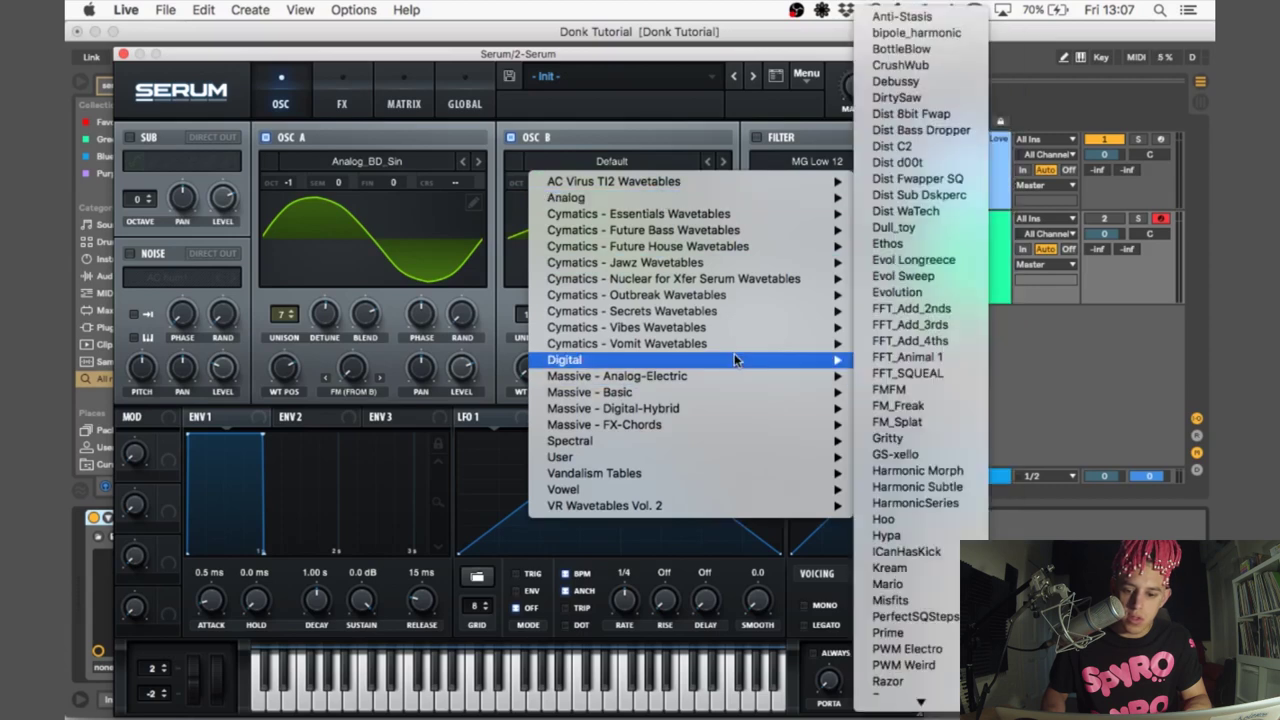
{"action": "left_click", "coordinate": [915, 405]}
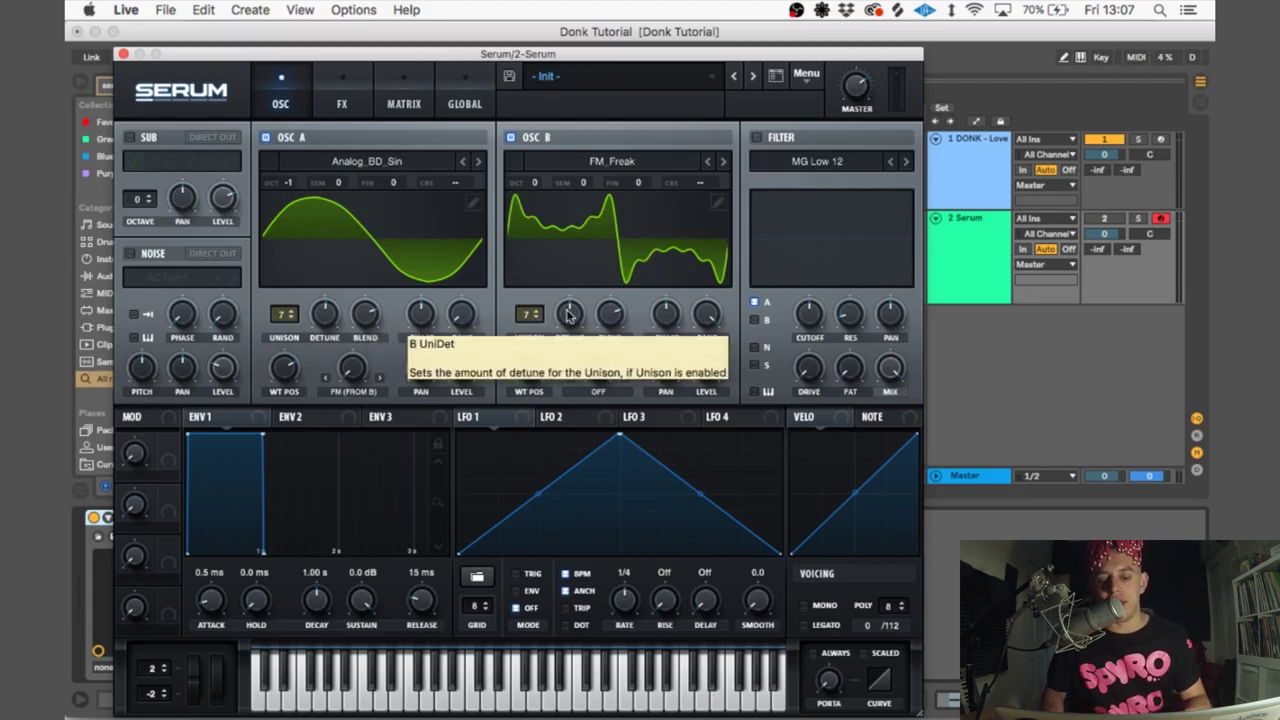
{"action": "left_click", "coordinate": [568, 316]}
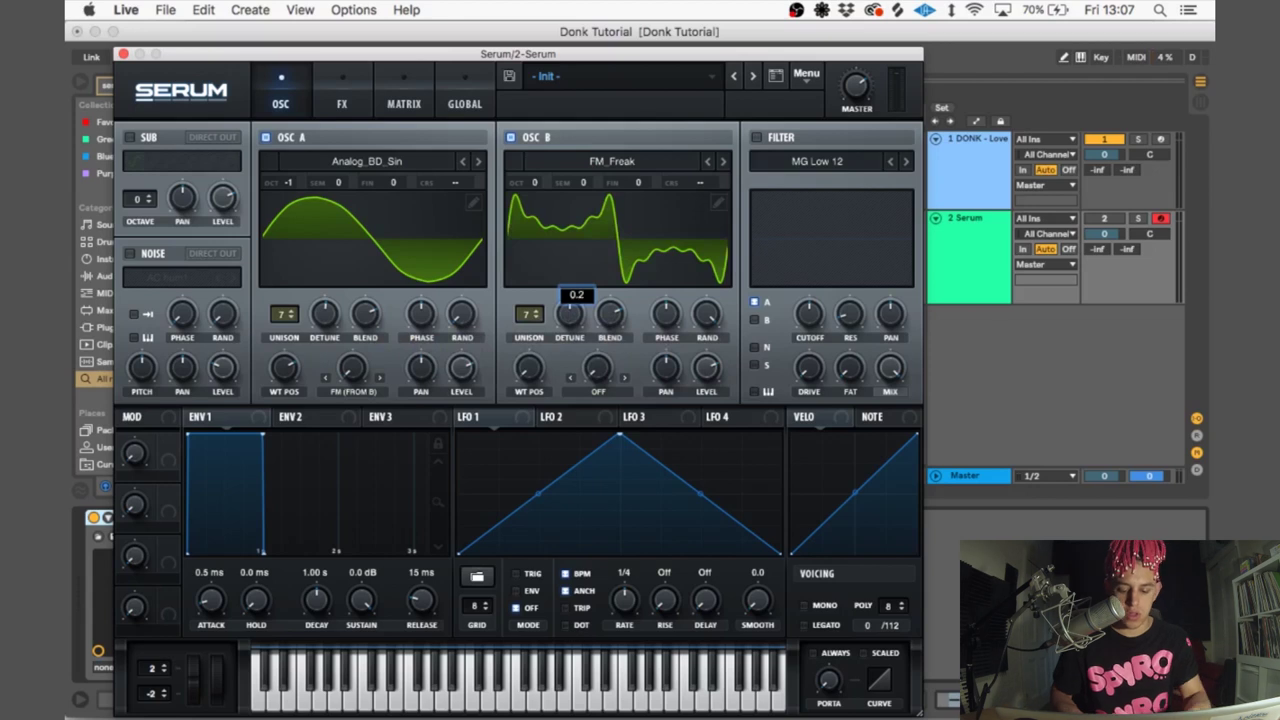
{"action": "left_click", "coordinate": [617, 318]}
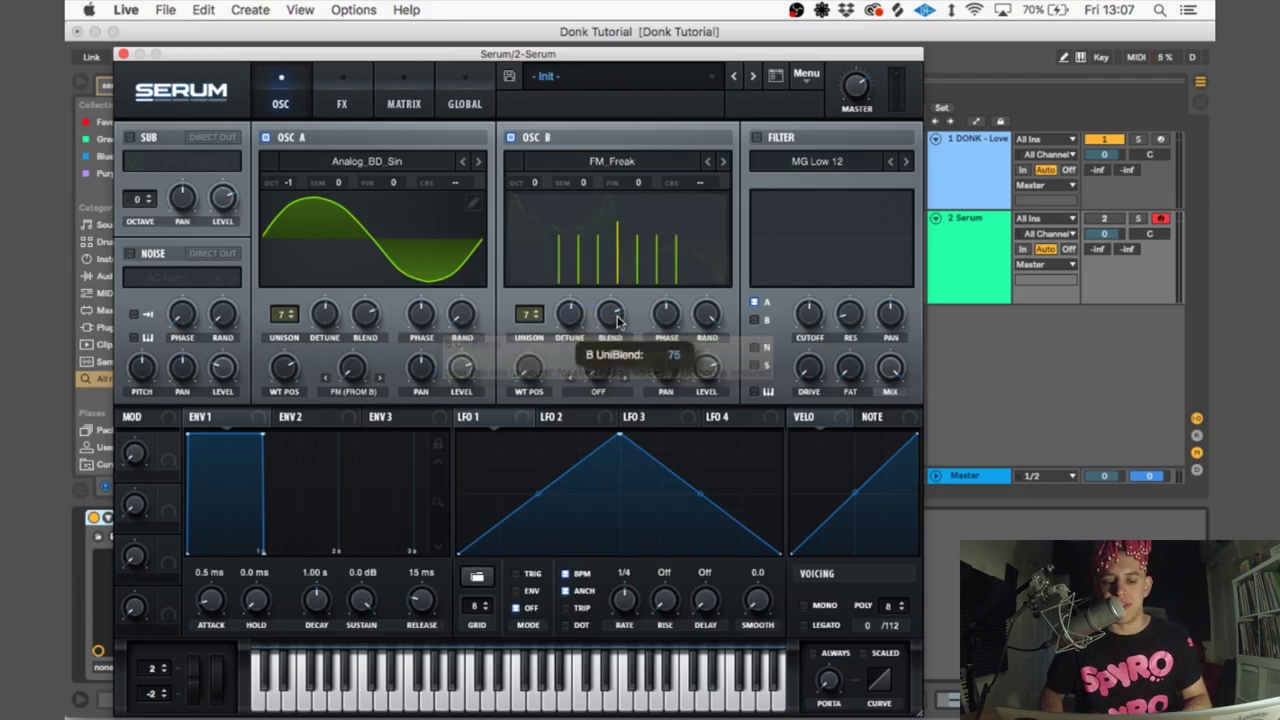
Step: Set oscillator B random phase to 0%, raise its wavetable position, and enable the noise oscillator
{"action": "left_click", "coordinate": [710, 317]}
{"action": "left_click_drag", "start_coordinate": [712, 368], "coordinate": [686, 549]}
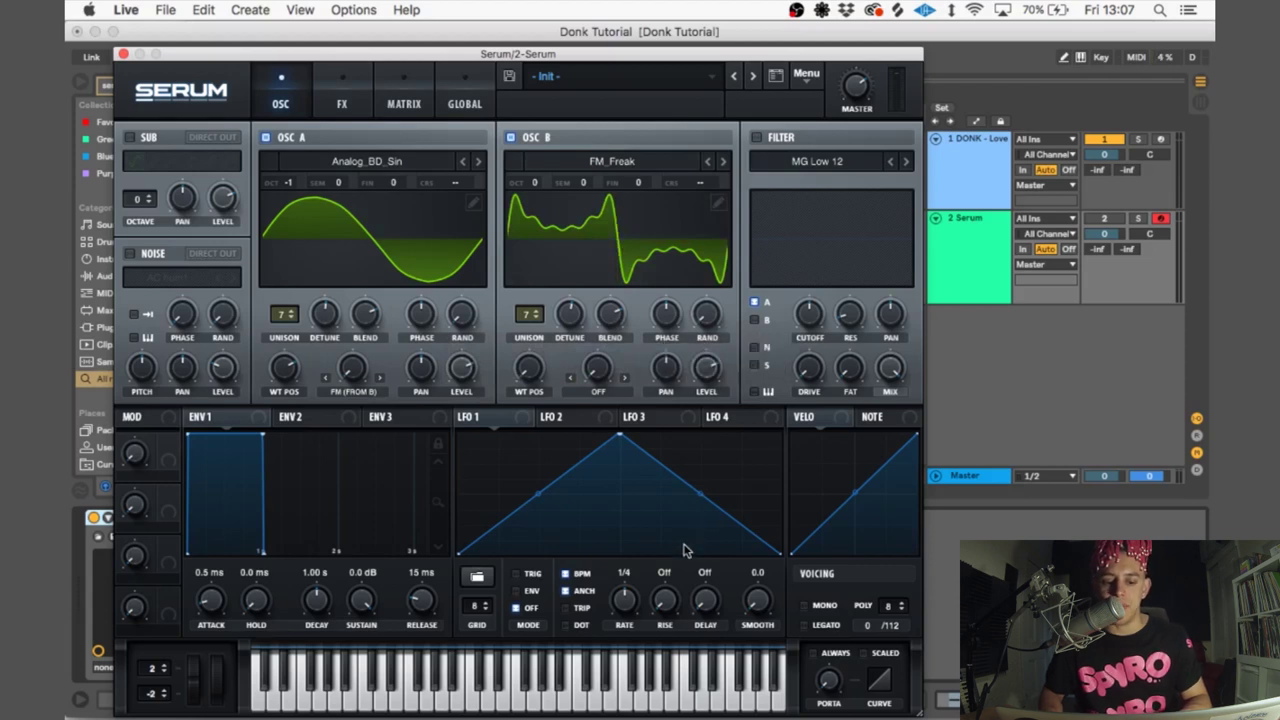
{"action": "left_click", "coordinate": [533, 375]}
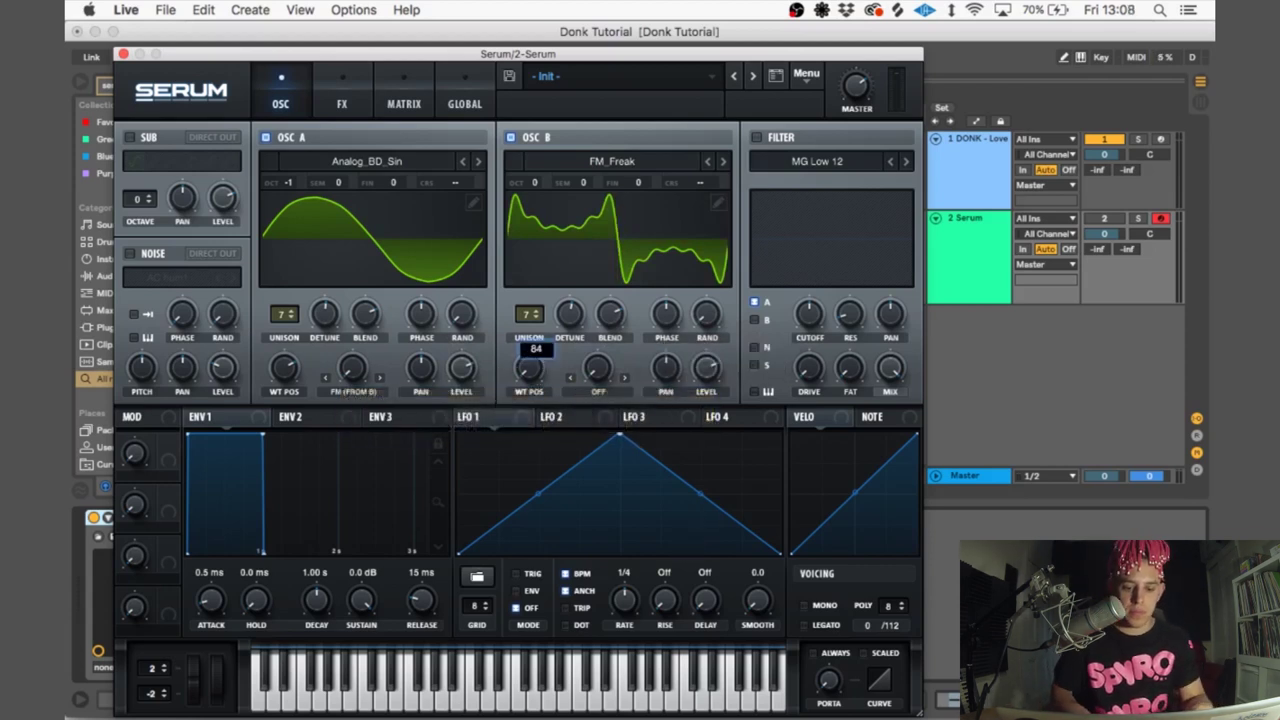
{"action": "left_click_drag", "start_coordinate": [533, 375], "coordinate": [533, 400]}
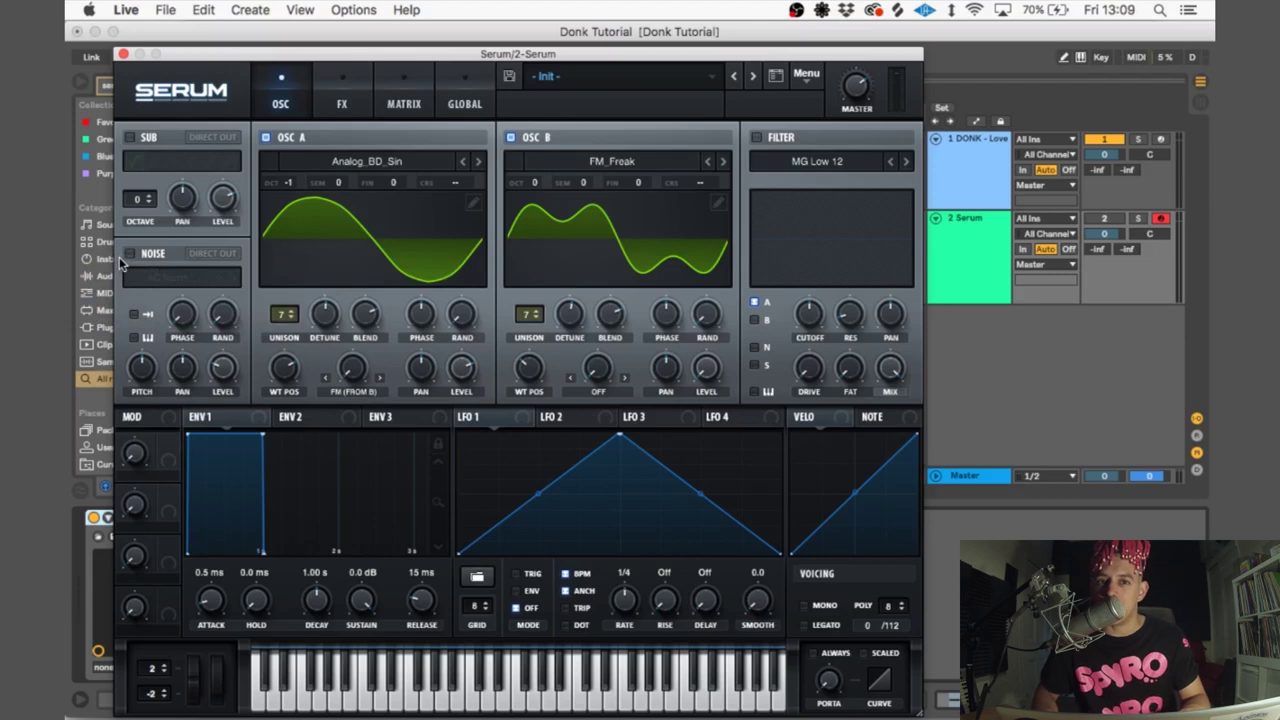
{"action": "left_click", "coordinate": [130, 253]}
{"action": "left_click", "coordinate": [180, 277]}
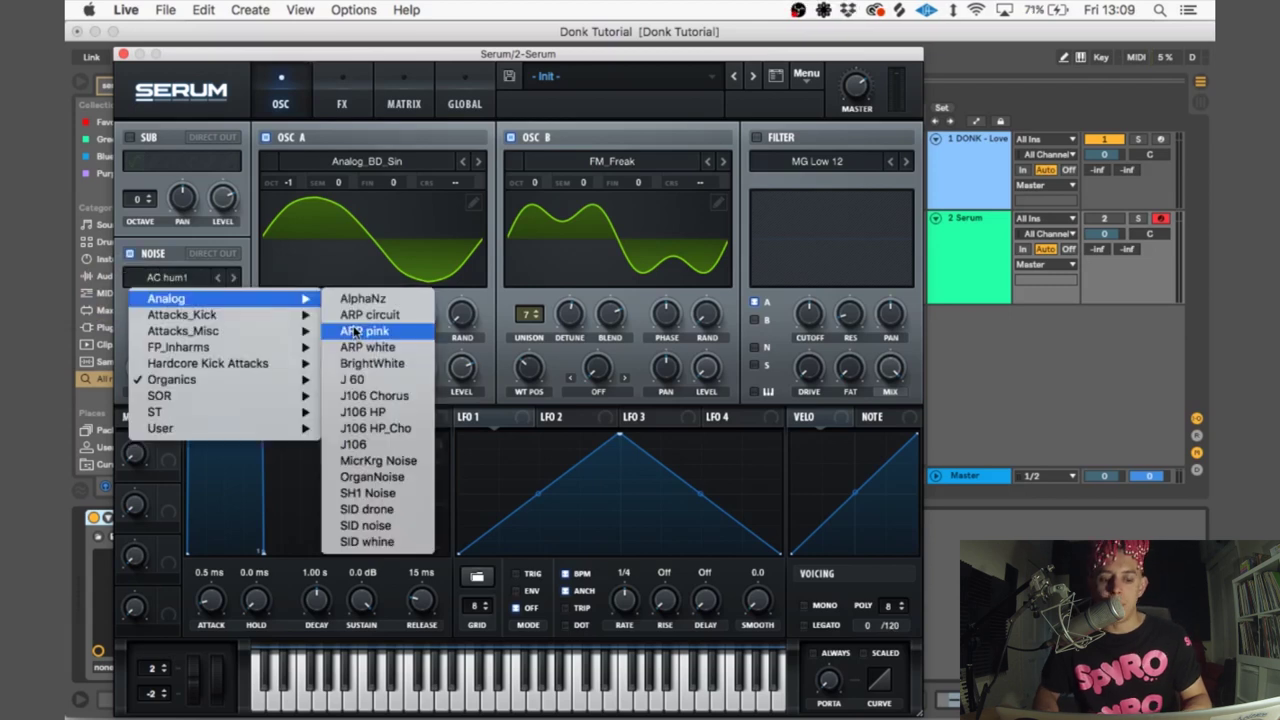
Step: Load the J106 HP_Cho noise sample and set envelope 1 attack to 6.9 ms
{"action": "left_click", "coordinate": [378, 431]}
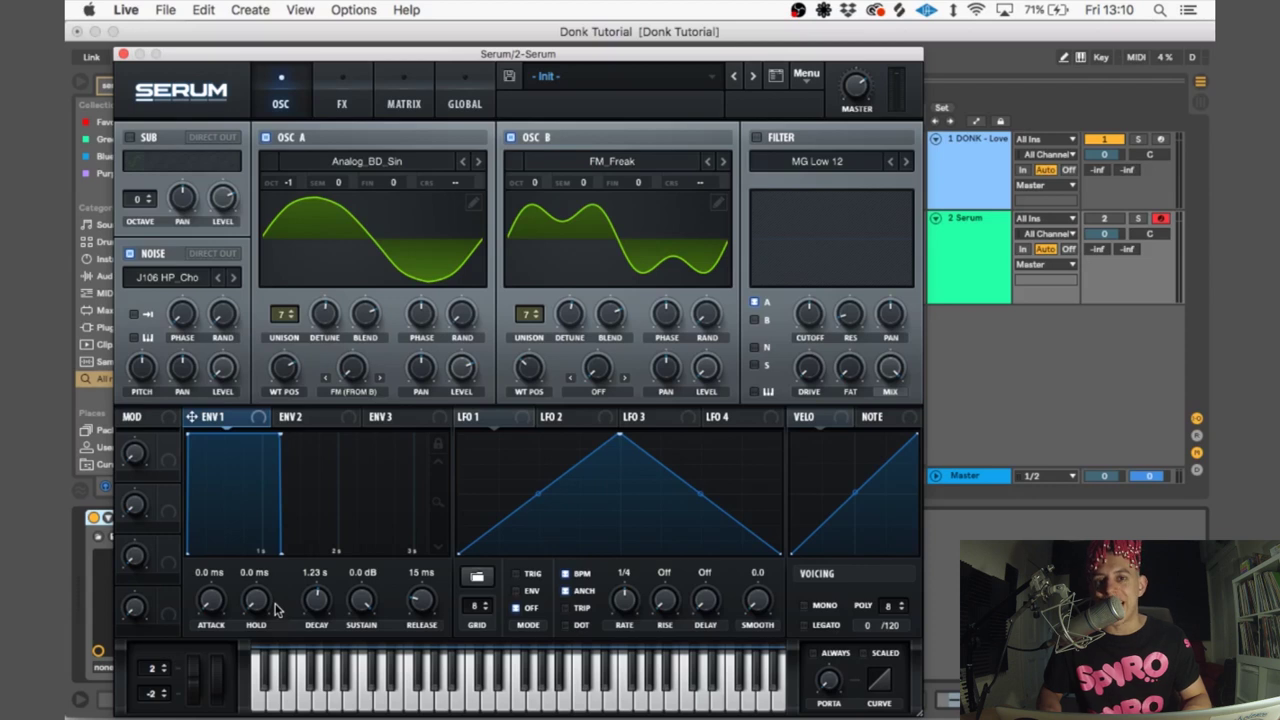
{"action": "double_click", "coordinate": [211, 599]}
{"action": "type", "text": "6.9"}
{"action": "key", "text": "Return"}
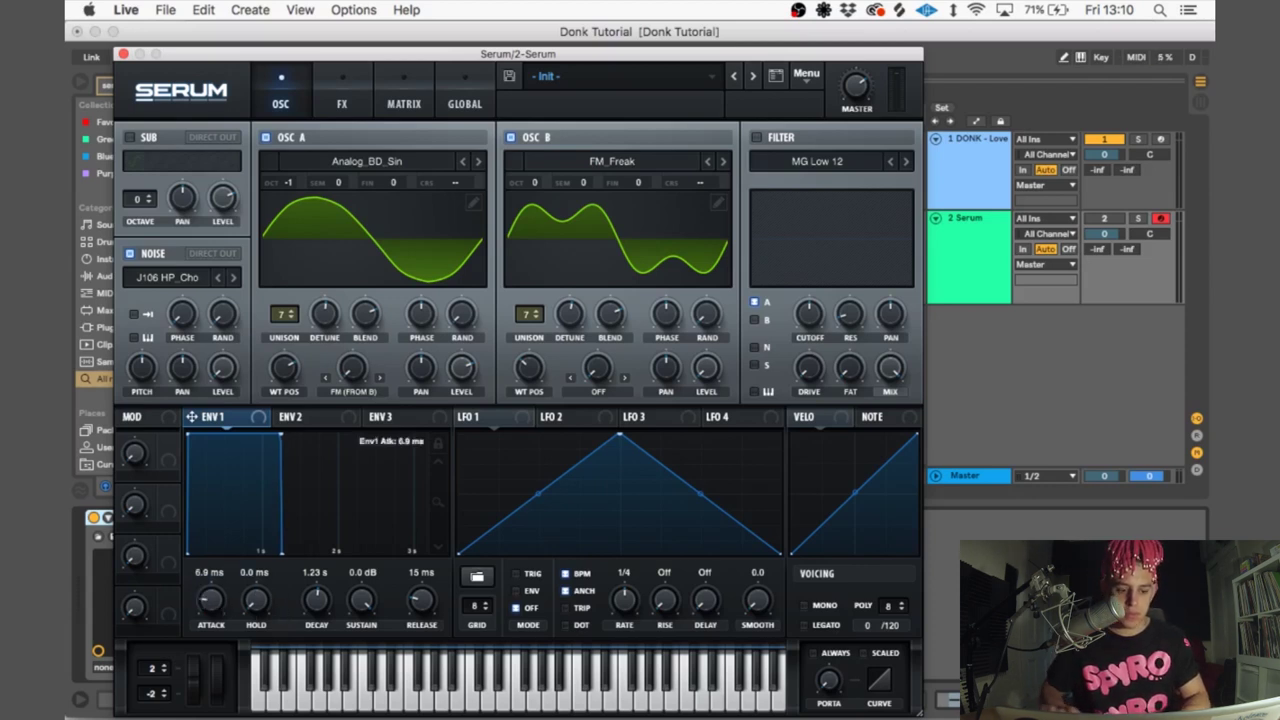
Step: Give envelope 1 a 995 ms decay, -47.2 dB sustain and 108 ms release
{"action": "double_click", "coordinate": [333, 602]}
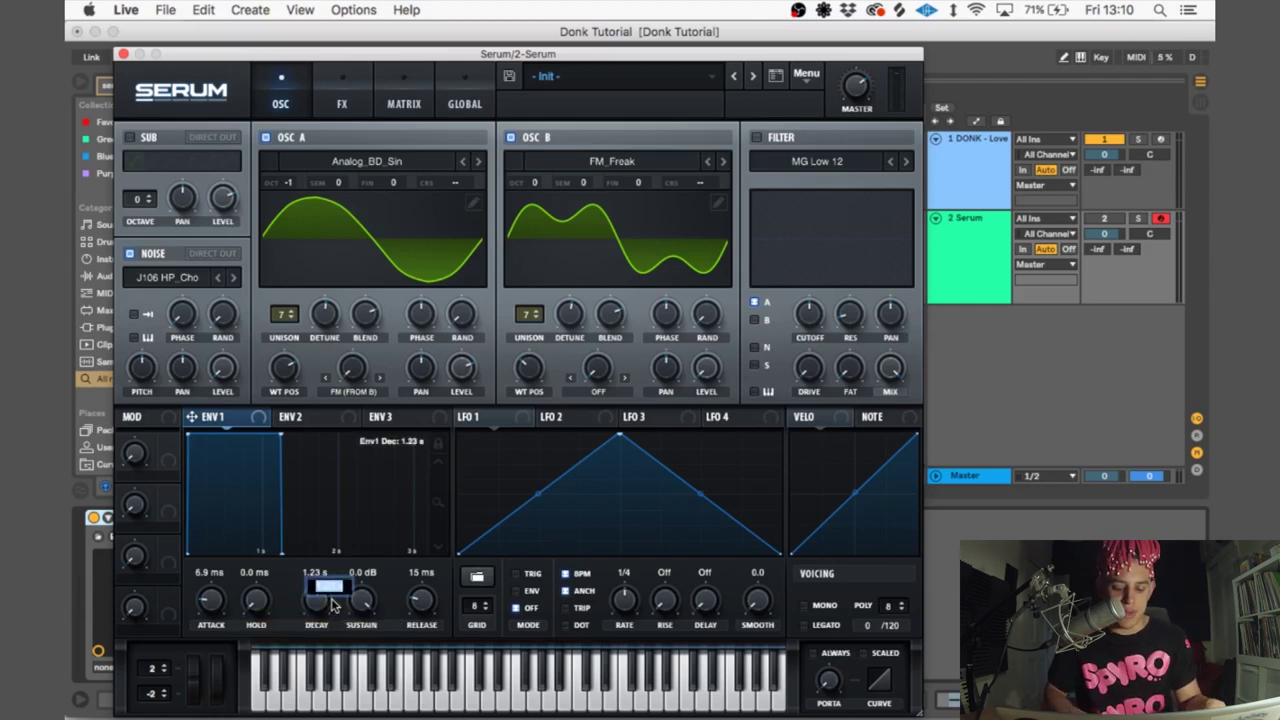
{"action": "type", "text": "995"}
{"action": "key", "text": "Return"}
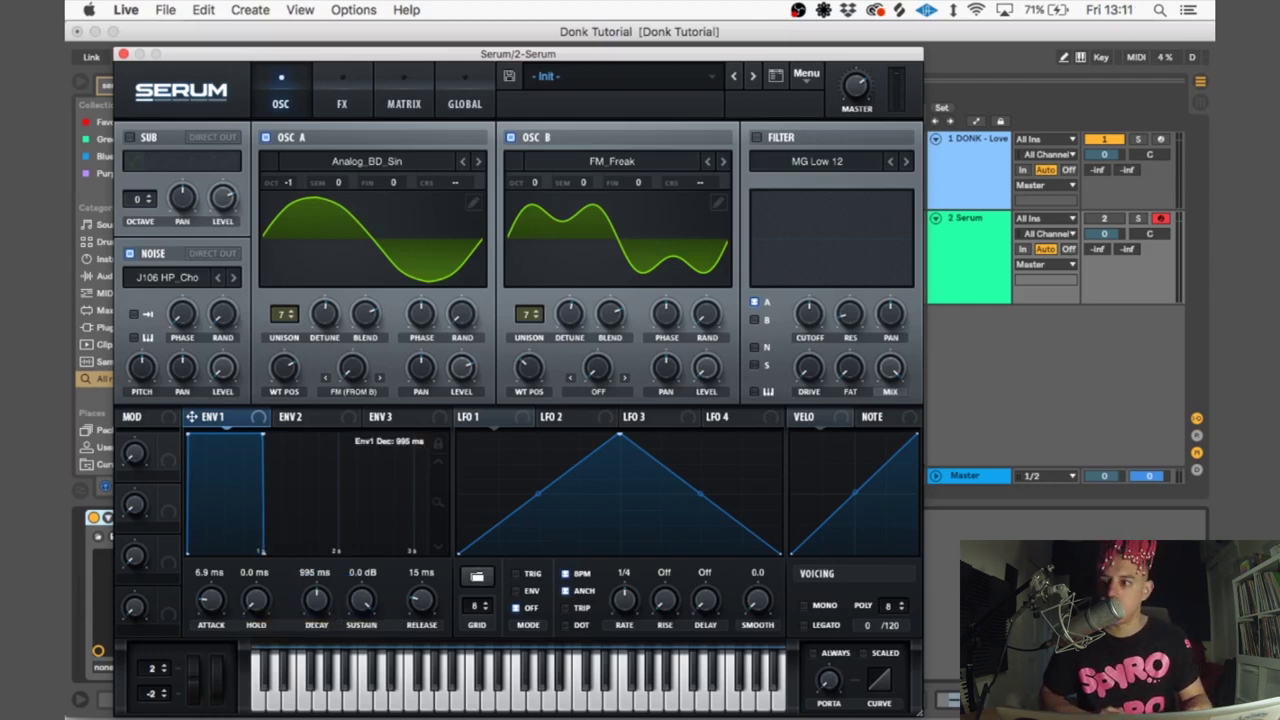
{"action": "double_click", "coordinate": [363, 602]}
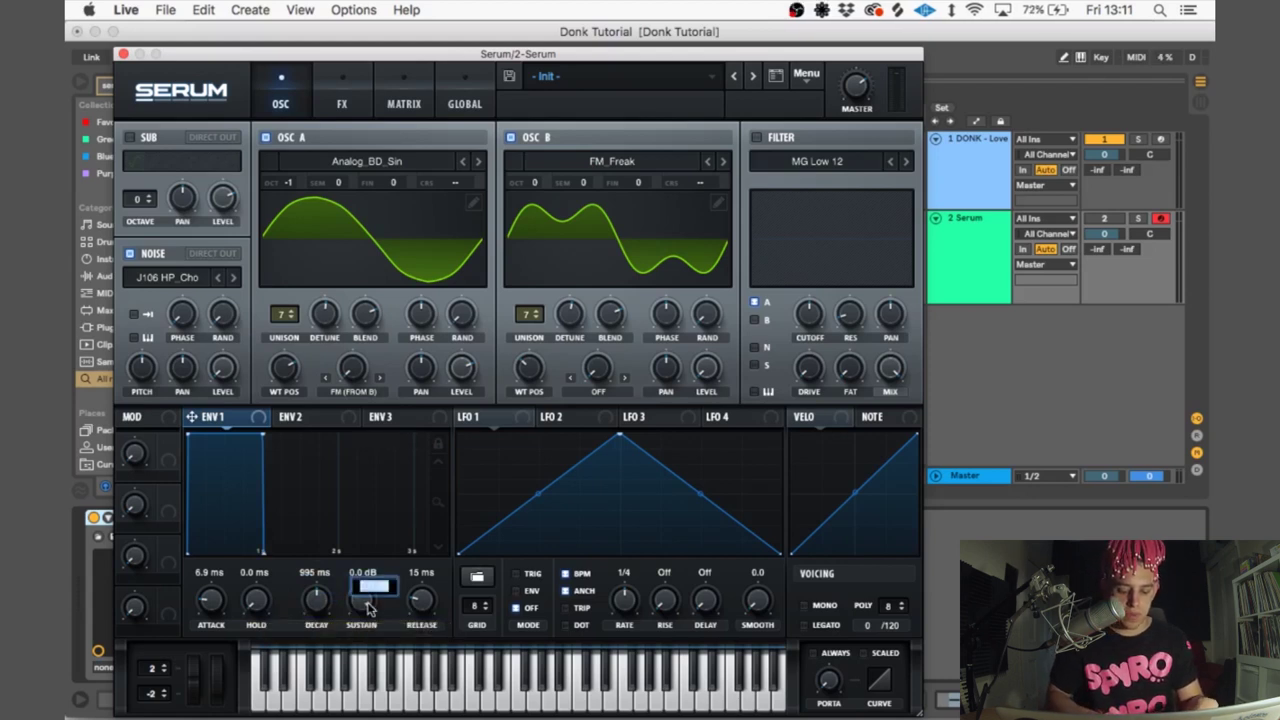
{"action": "type", "text": "47.2"}
{"action": "key", "text": "Return"}
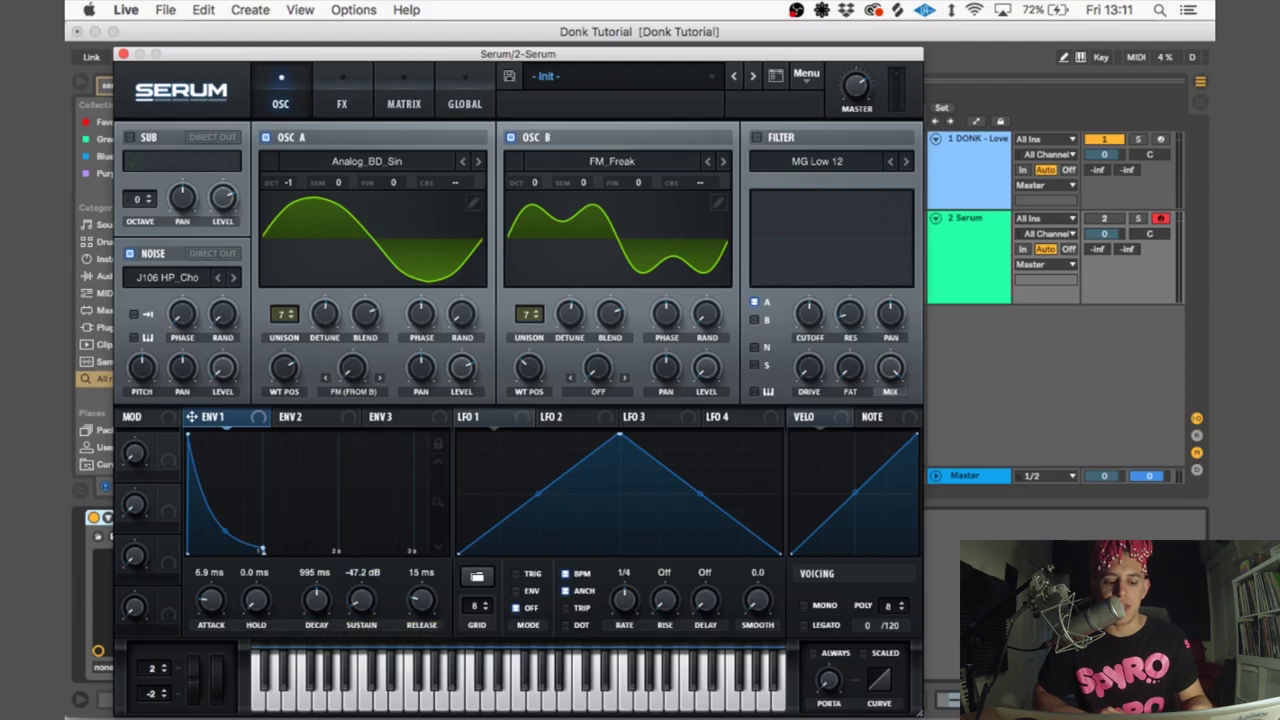
{"action": "double_click", "coordinate": [421, 600]}
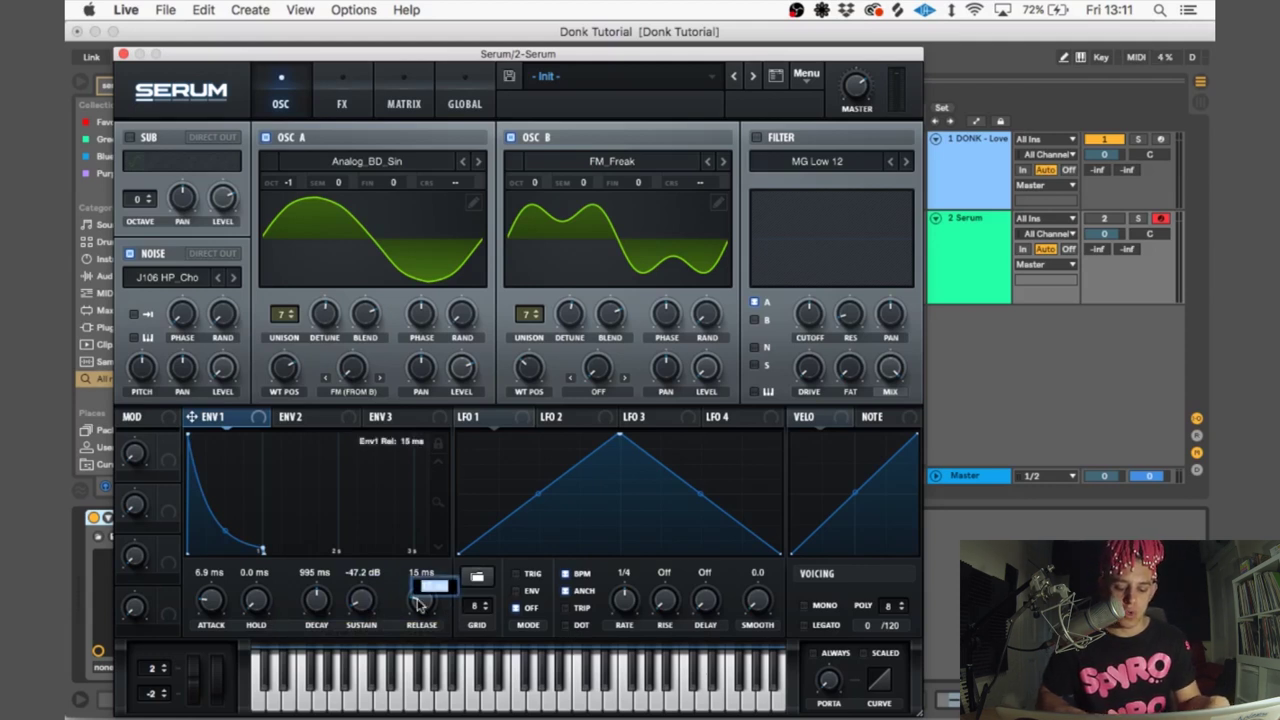
{"action": "type", "text": "108"}
{"action": "key", "text": "Return"}
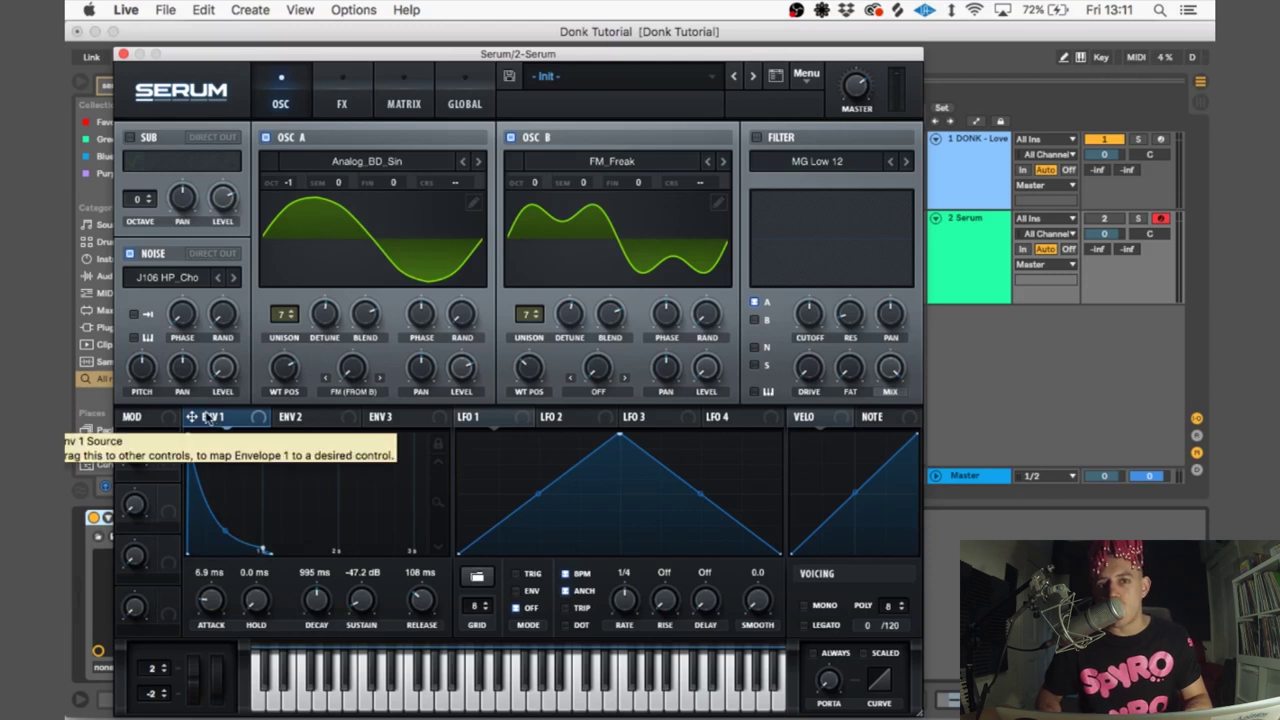
{"action": "left_click", "coordinate": [300, 416]}
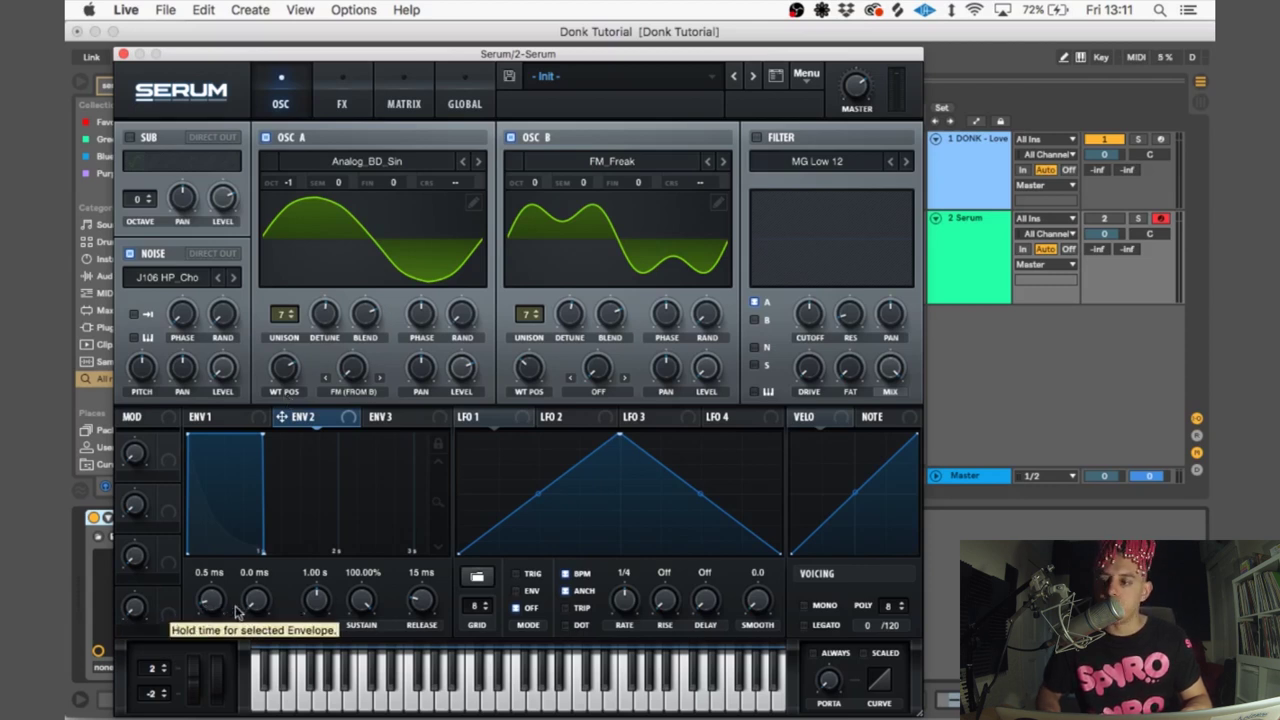
Step: Set envelope 2 decay to 116 ms, sustain to 9% and release to 14 ms
{"action": "double_click", "coordinate": [316, 583]}
{"action": "type", "text": "116"}
{"action": "key", "text": "Return"}
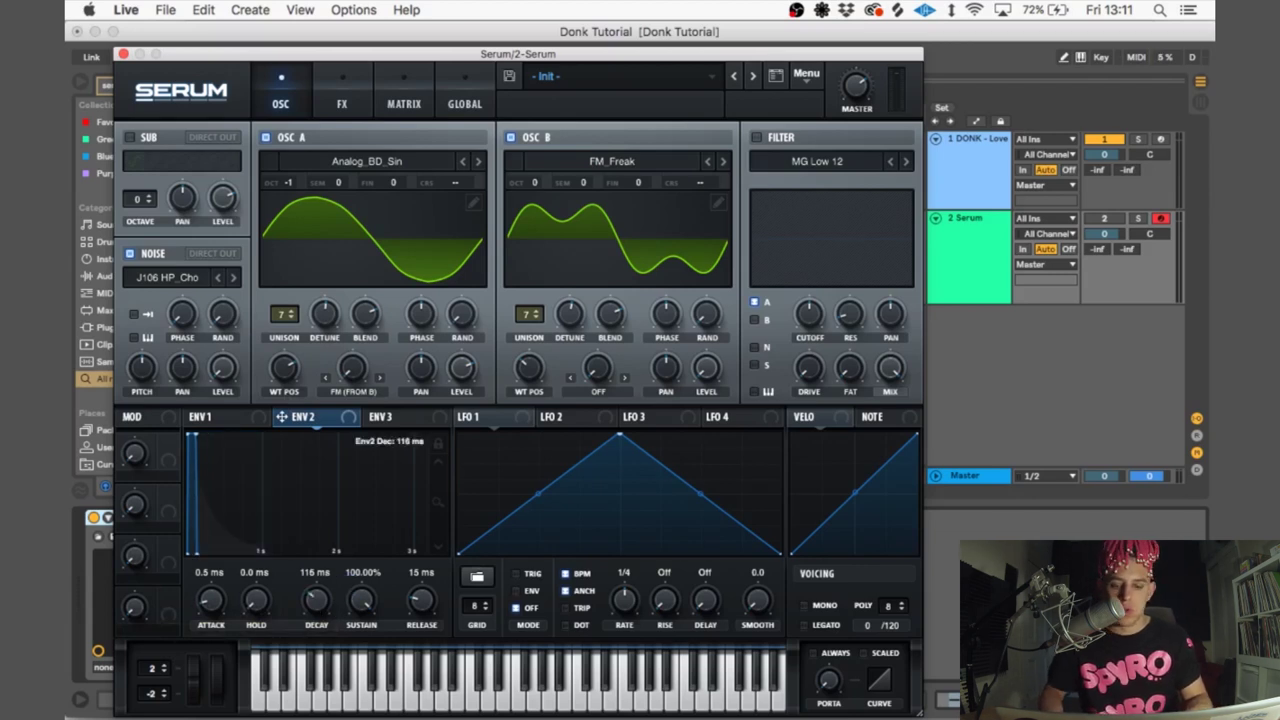
{"action": "double_click", "coordinate": [364, 590]}
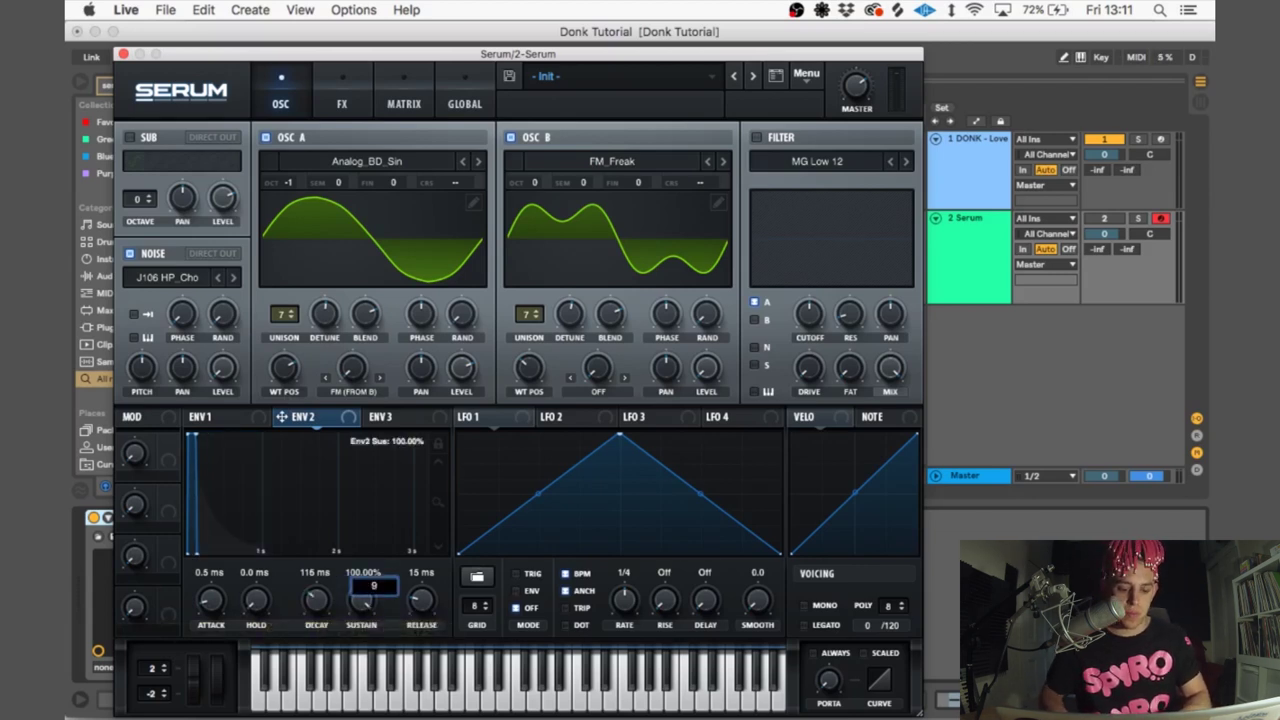
{"action": "type", "text": "9"}
{"action": "key", "text": "Return"}
{"action": "scroll", "coordinate": [421, 602], "scroll_direction": "down", "scroll_amount": 1}
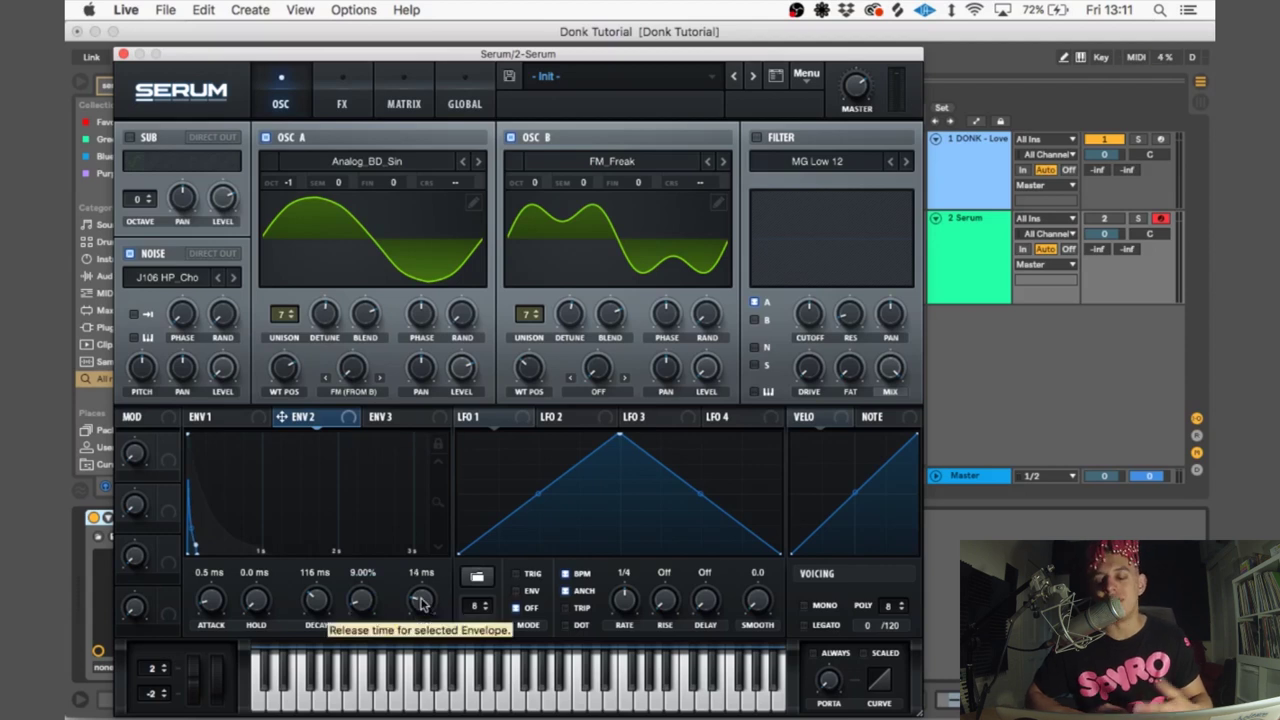
{"action": "left_click", "coordinate": [210, 416]}
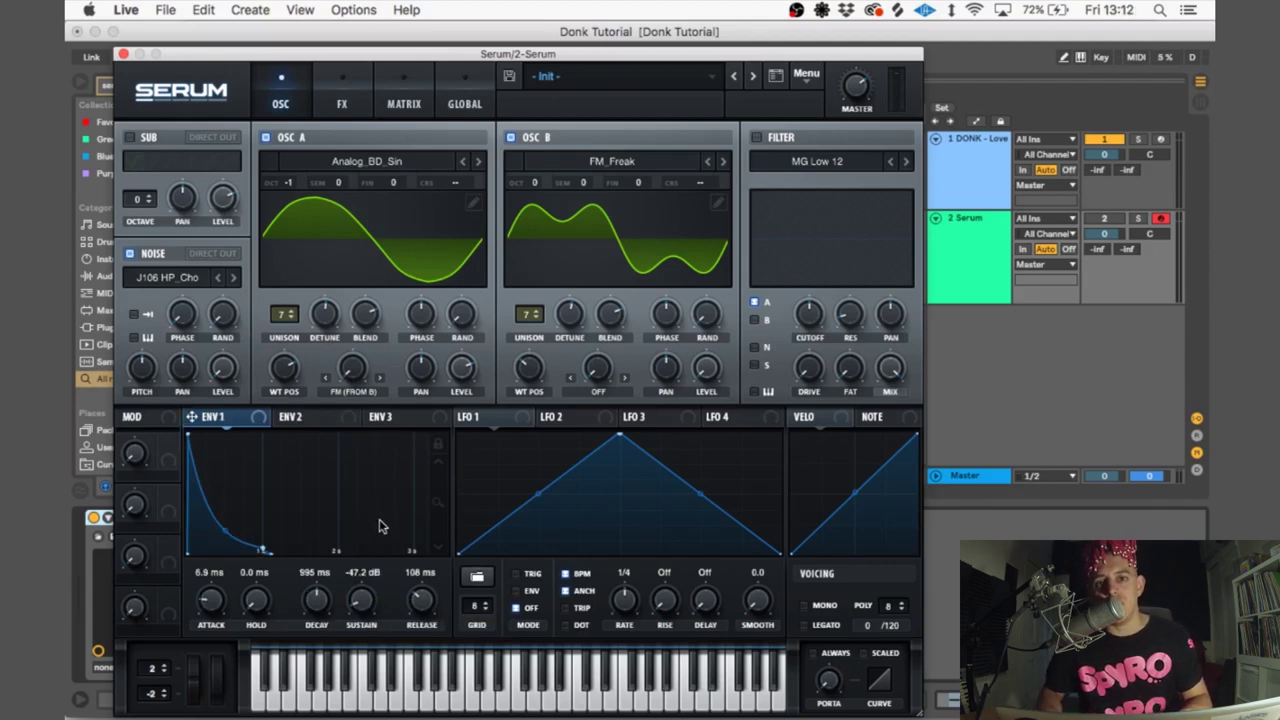
Step: Route envelope 1 to both oscillator detunes and FM from B, and envelope 2 to noise level
{"action": "left_click_drag", "start_coordinate": [225, 416], "coordinate": [297, 376]}
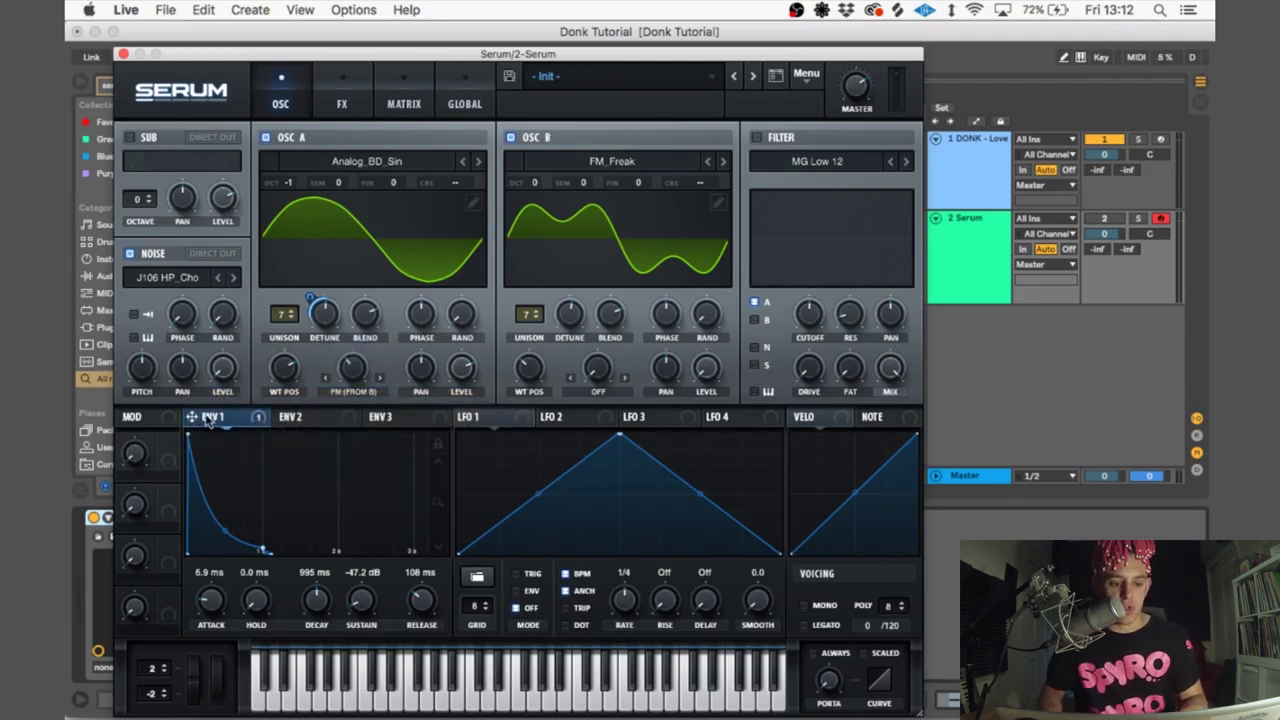
{"action": "left_click_drag", "start_coordinate": [192, 417], "coordinate": [331, 390]}
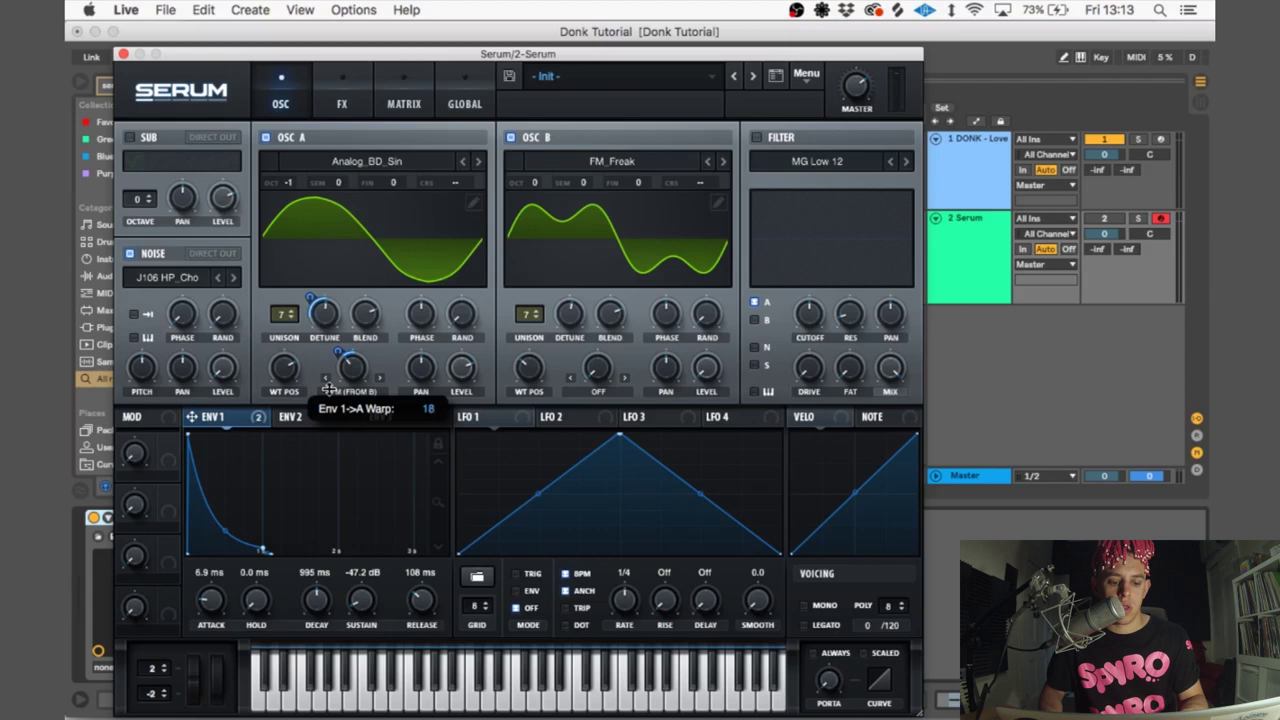
{"action": "left_click_drag", "start_coordinate": [192, 417], "coordinate": [541, 370]}
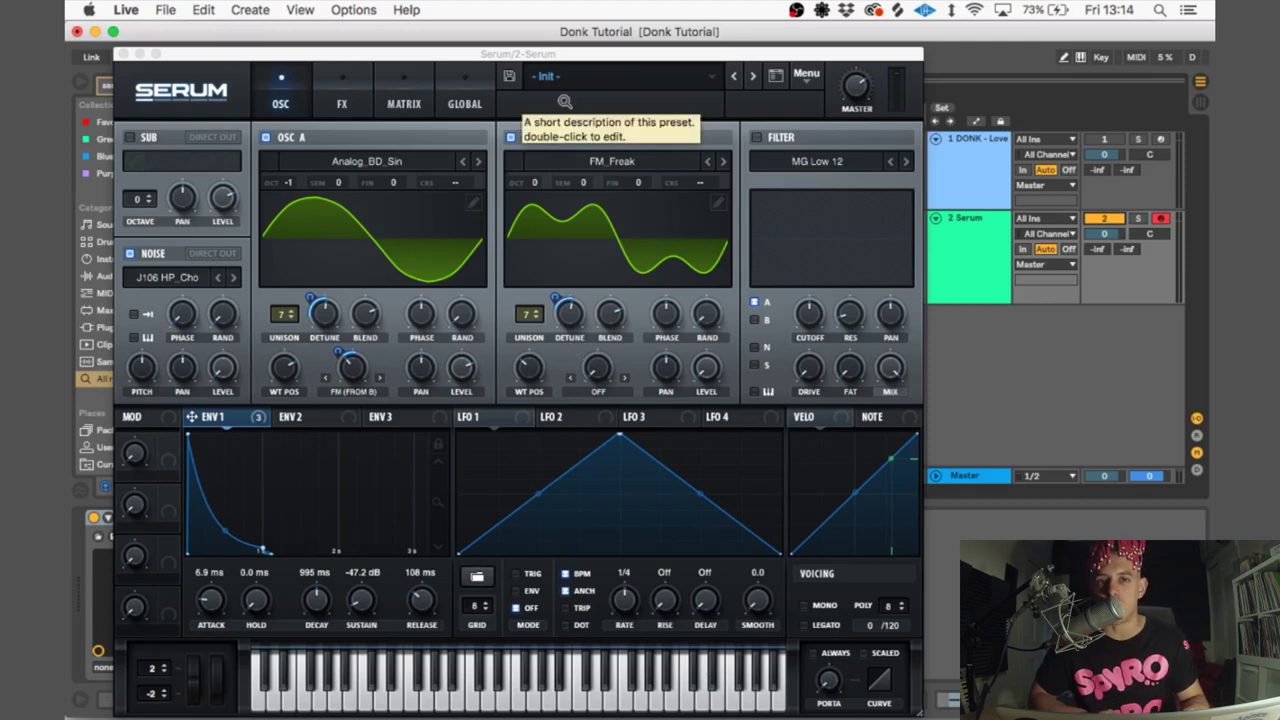
{"action": "left_click", "coordinate": [308, 420]}
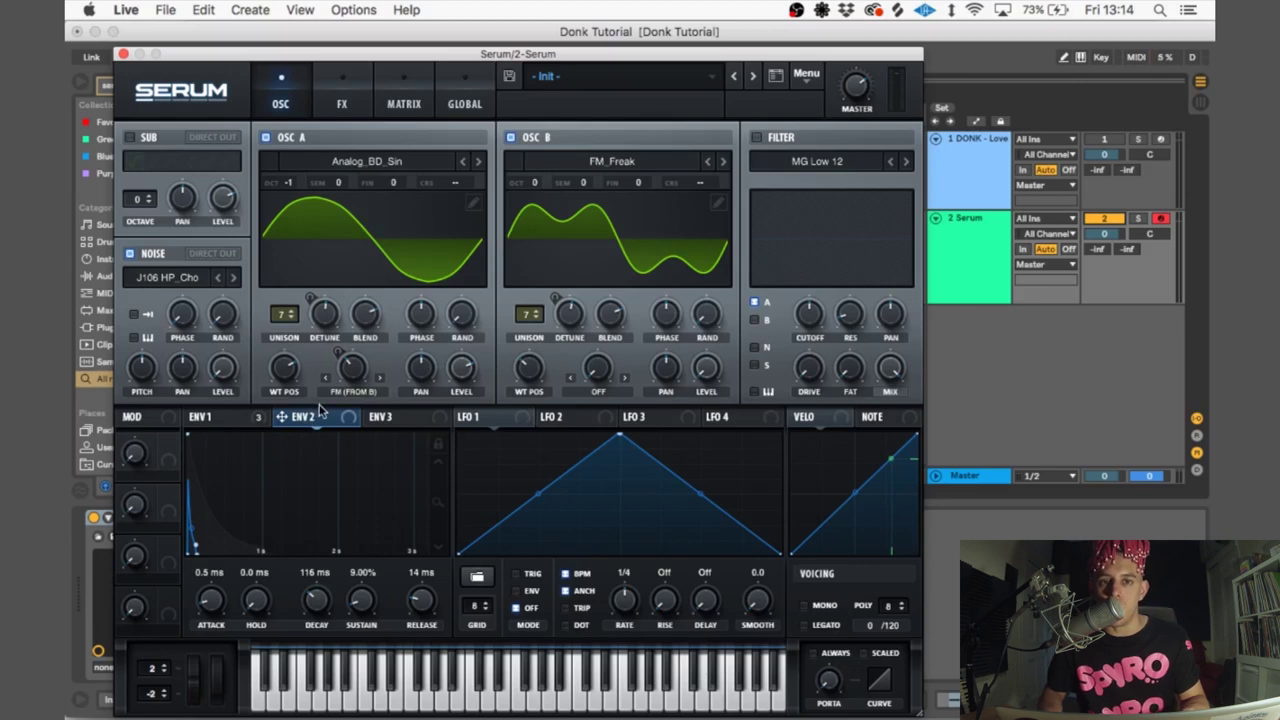
{"action": "left_click_drag", "start_coordinate": [345, 420], "coordinate": [222, 370]}
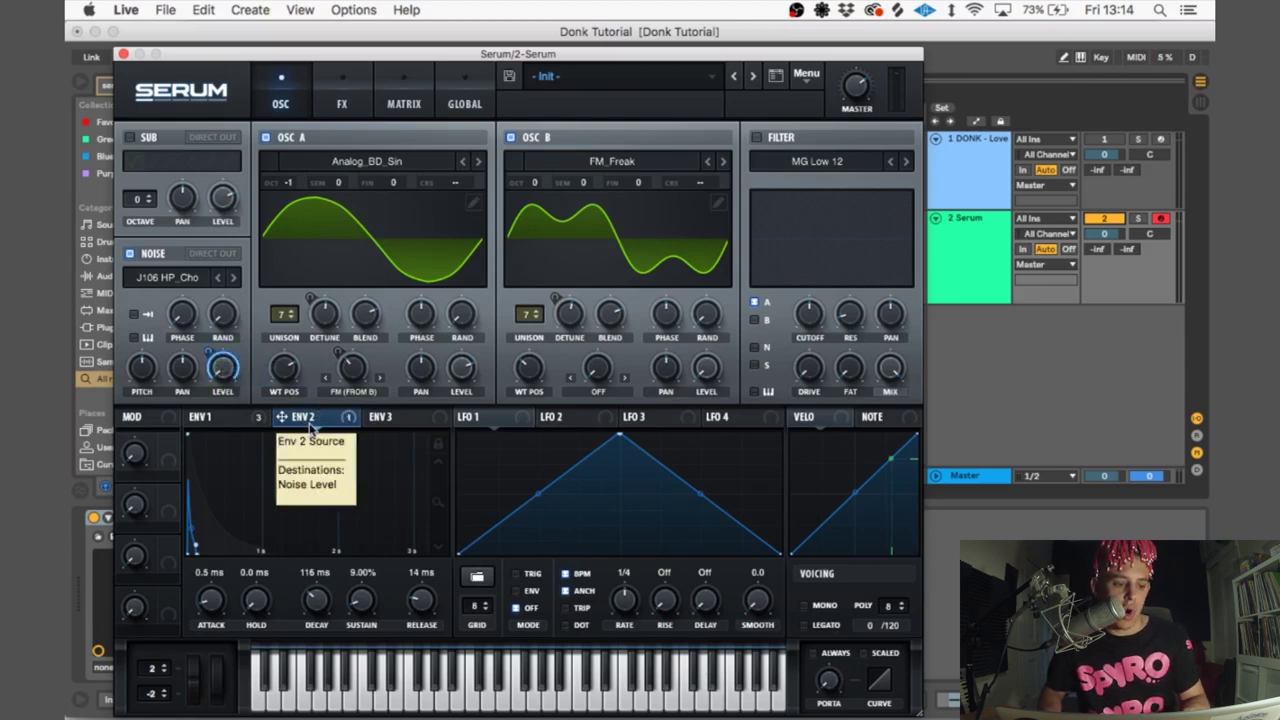
Step: Reduce envelope 2's modulation depth on the noise level and switch on the MG Low 12 filter
{"action": "mouse_move", "coordinate": [207, 363]}
{"action": "left_click_drag", "start_coordinate": [207, 363], "coordinate": [195, 431]}
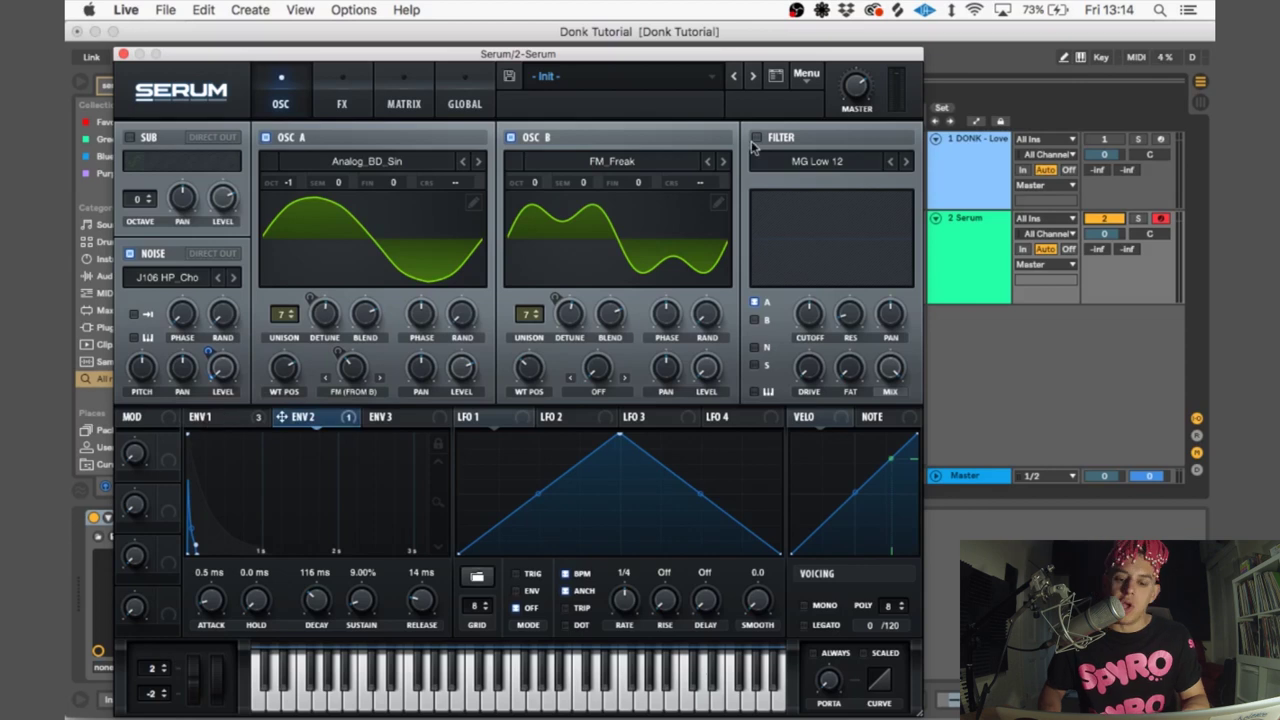
{"action": "left_click", "coordinate": [758, 138]}
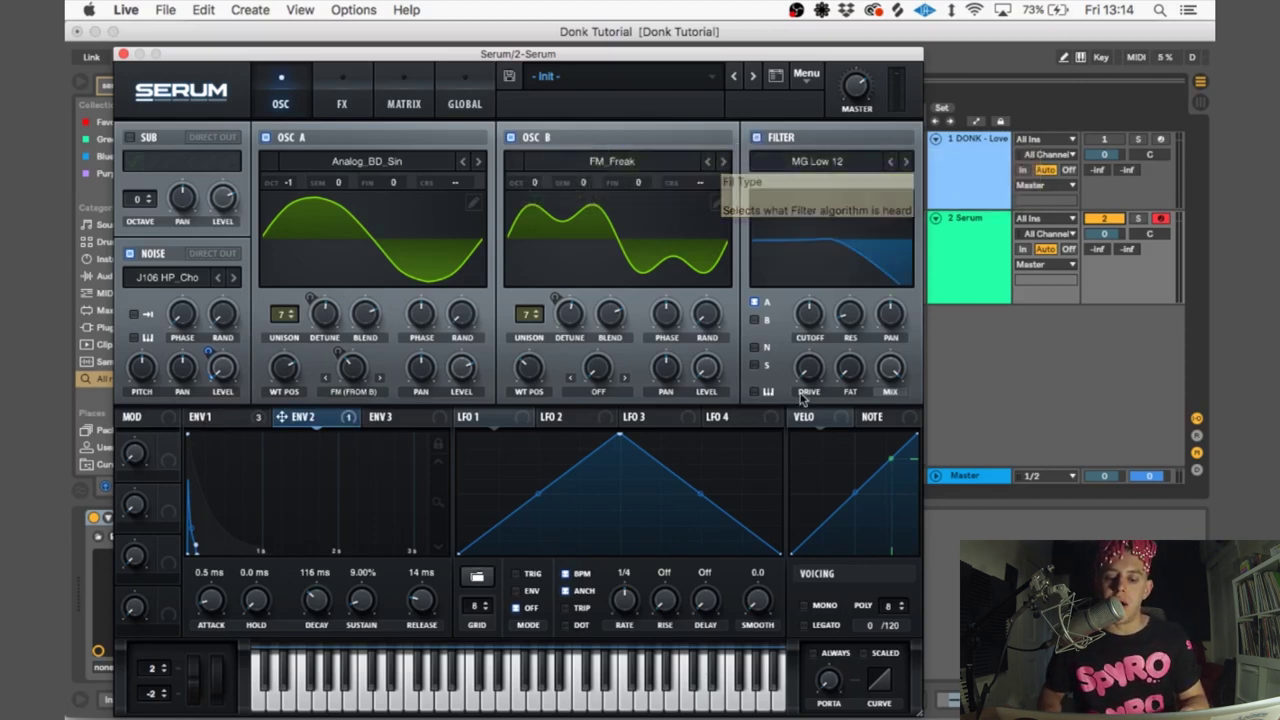
Step: Lower the filter cutoff, modulate it with envelope 1, and send oscillator B through the filter
{"action": "left_click_drag", "start_coordinate": [813, 322], "coordinate": [813, 345]}
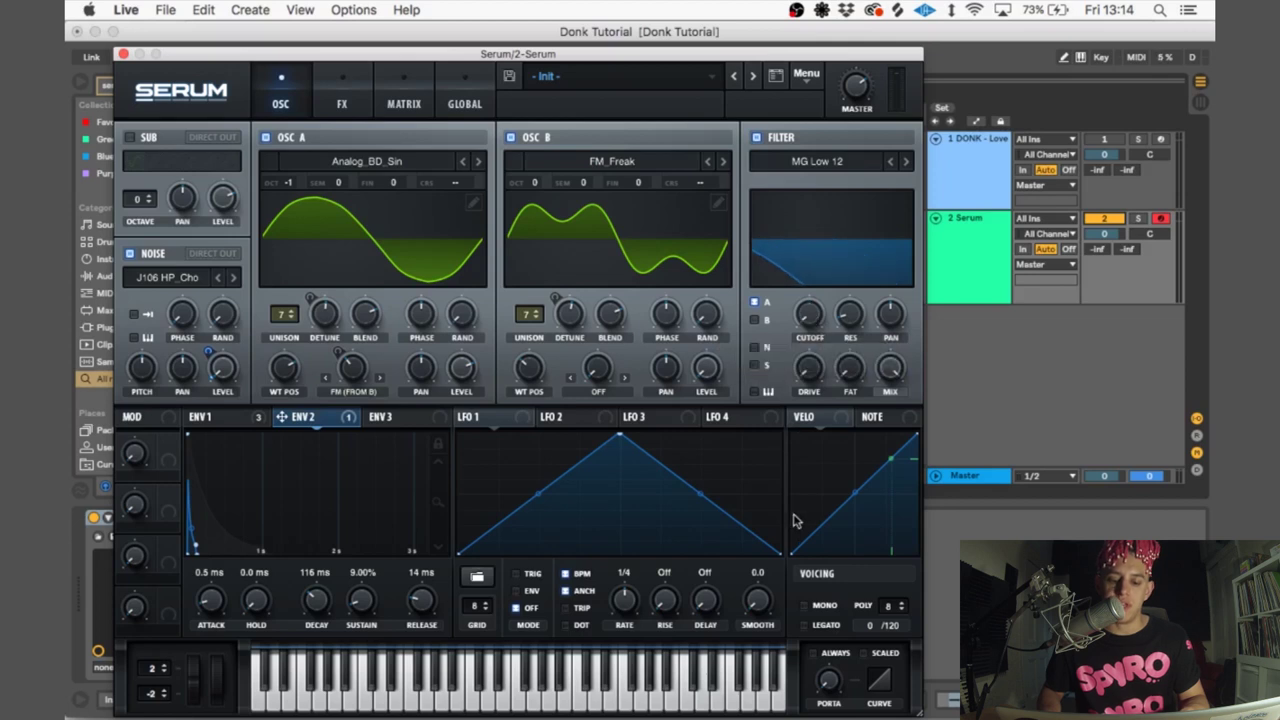
{"action": "left_click", "coordinate": [203, 425]}
{"action": "left_click_drag", "start_coordinate": [240, 424], "coordinate": [795, 328]}
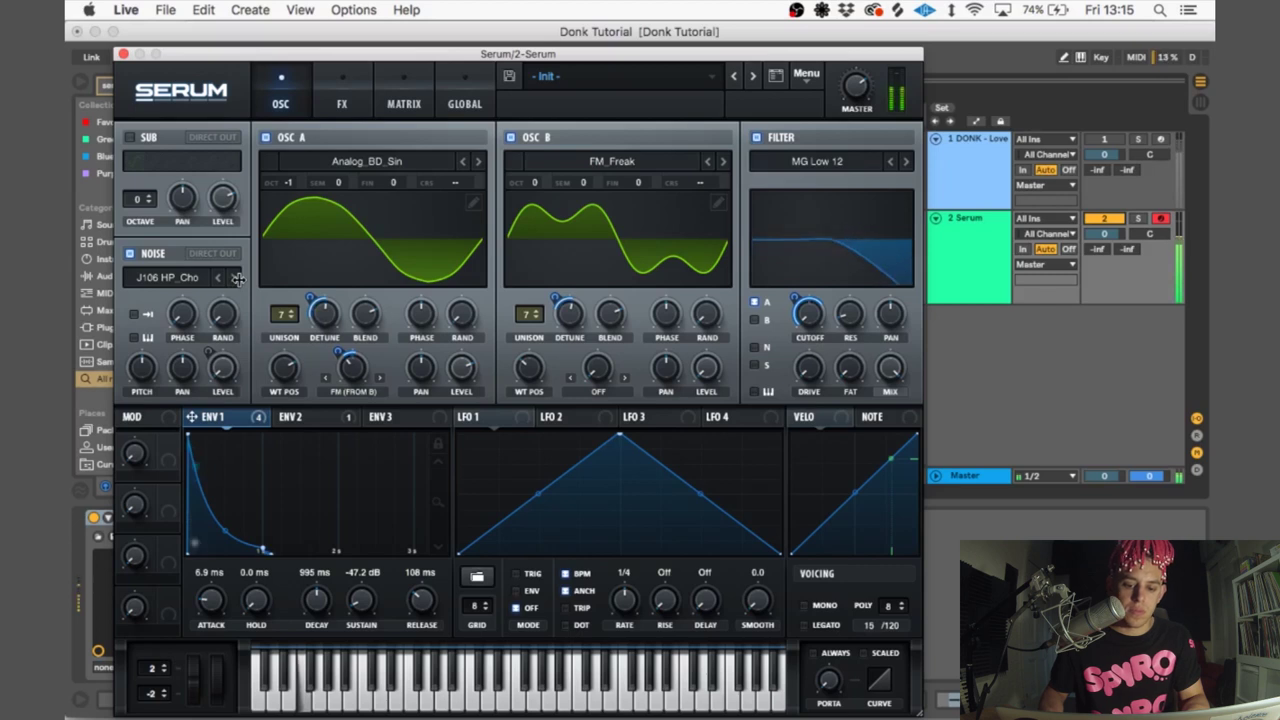
{"action": "left_click", "coordinate": [755, 320]}
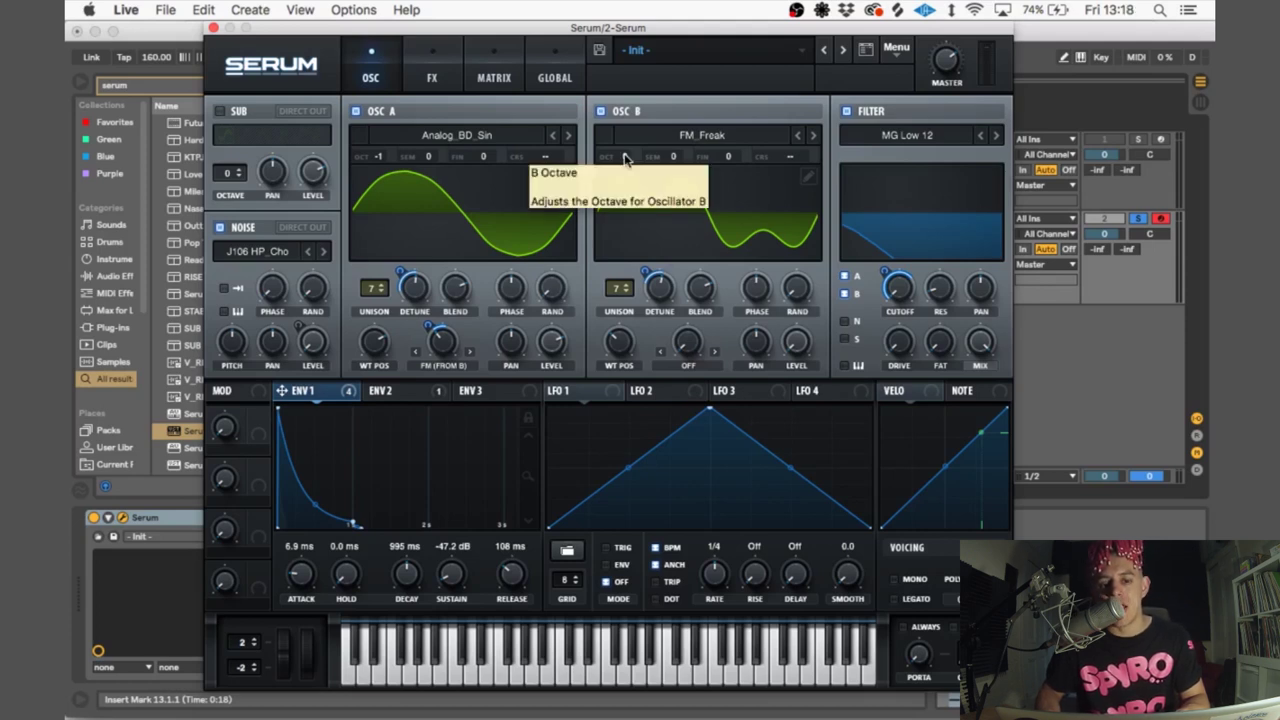
Step: Raise oscillator B one octave and enable the compressor on the FX page
{"action": "left_click_drag", "start_coordinate": [623, 160], "coordinate": [625, 146]}
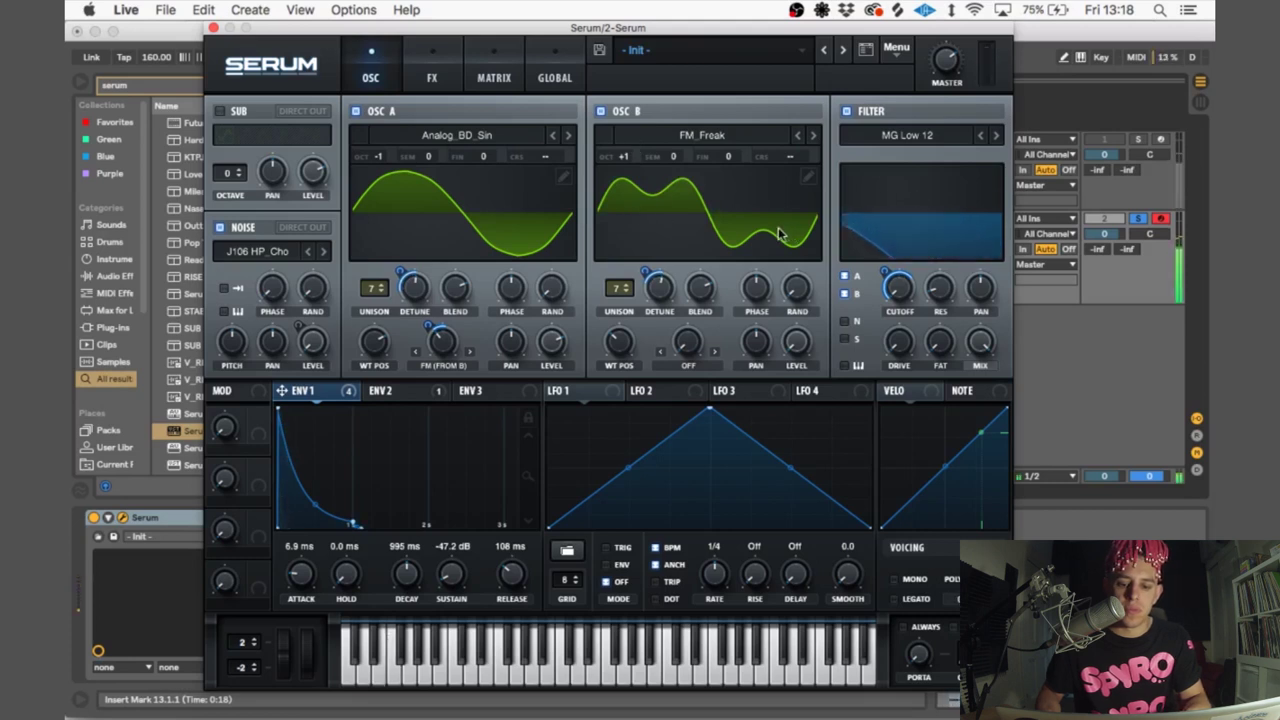
{"action": "left_click", "coordinate": [432, 77]}
{"action": "left_click", "coordinate": [228, 278]}
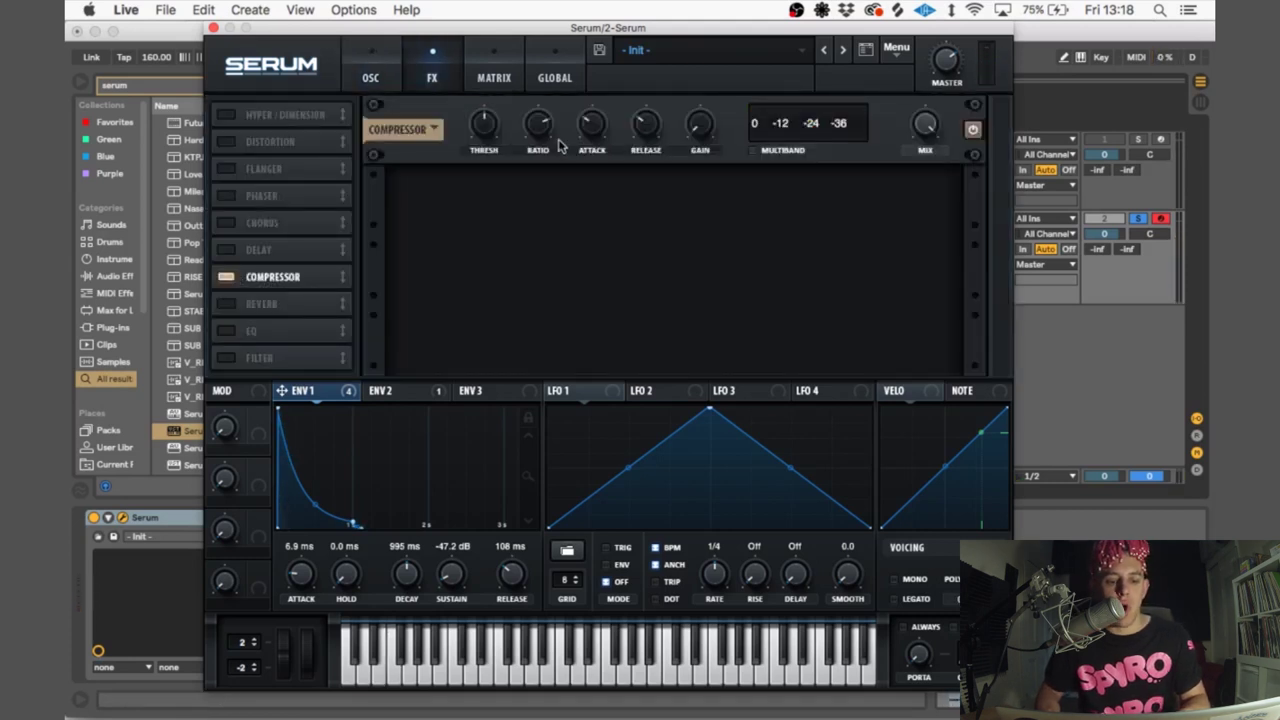
Step: Switch the compressor to multiband, set its gain to 10, and close Serum
{"action": "left_click", "coordinate": [752, 150]}
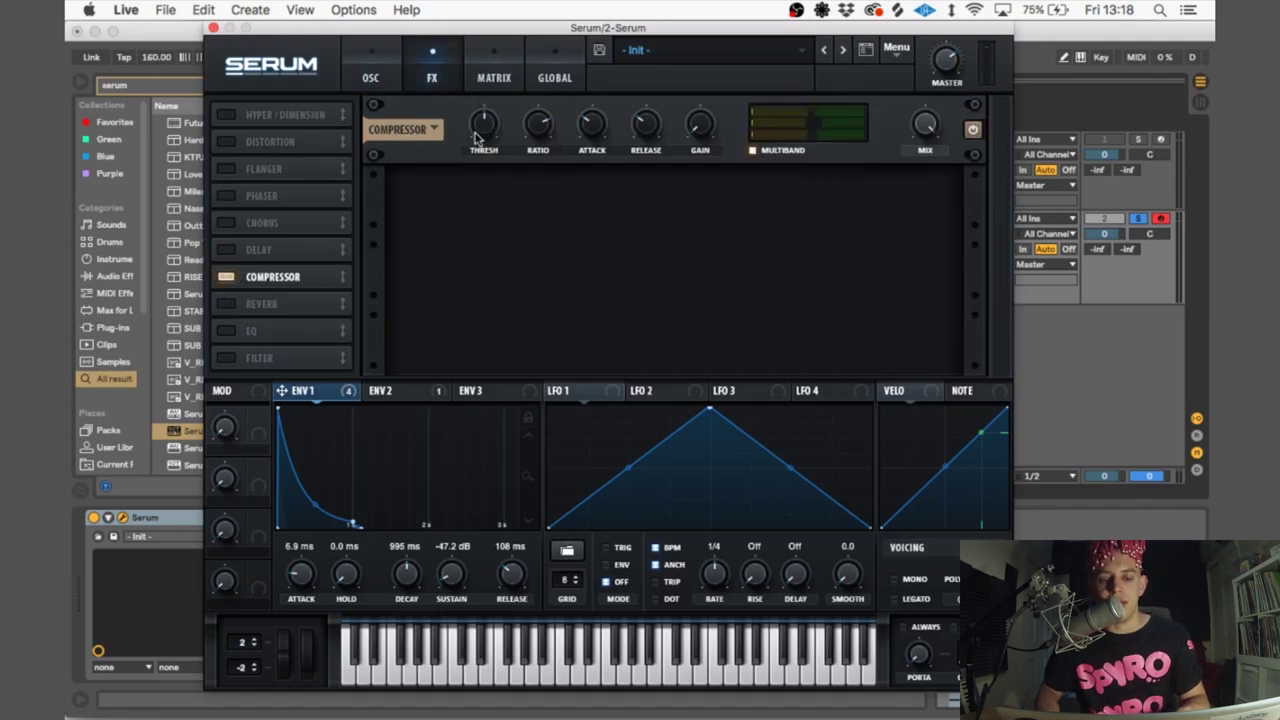
{"action": "mouse_move", "coordinate": [540, 128]}
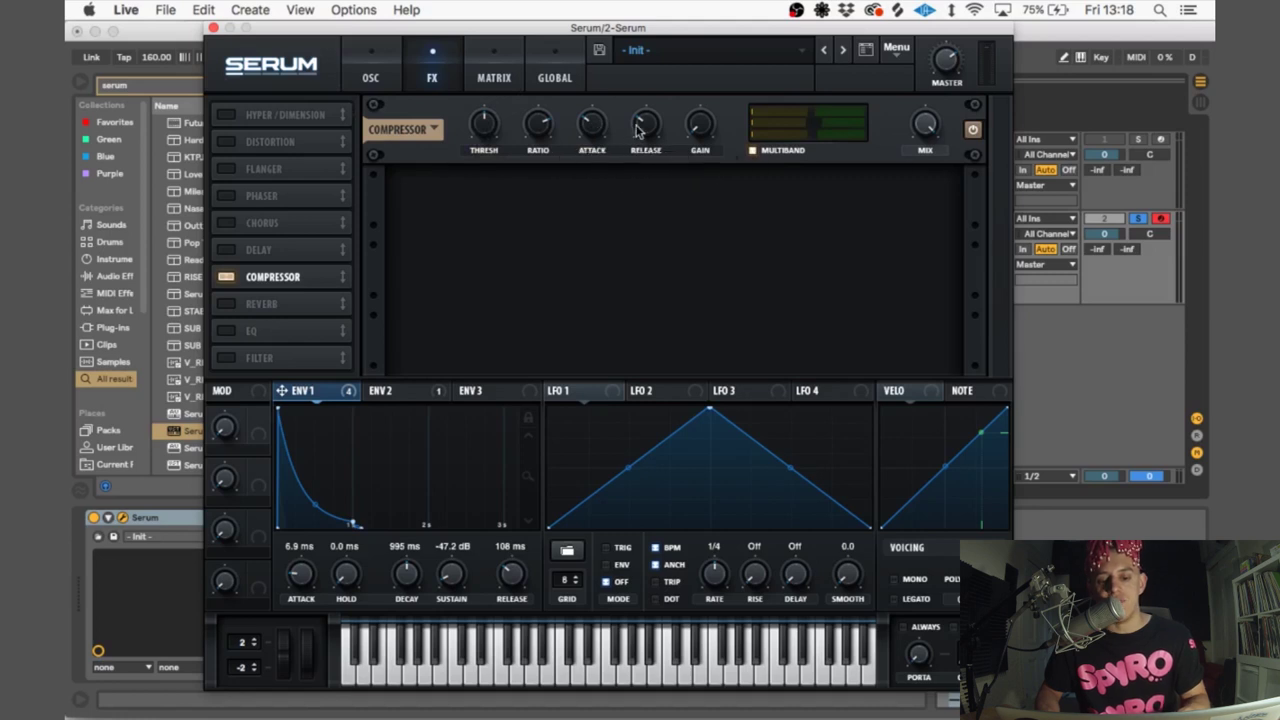
{"action": "mouse_move", "coordinate": [700, 127]}
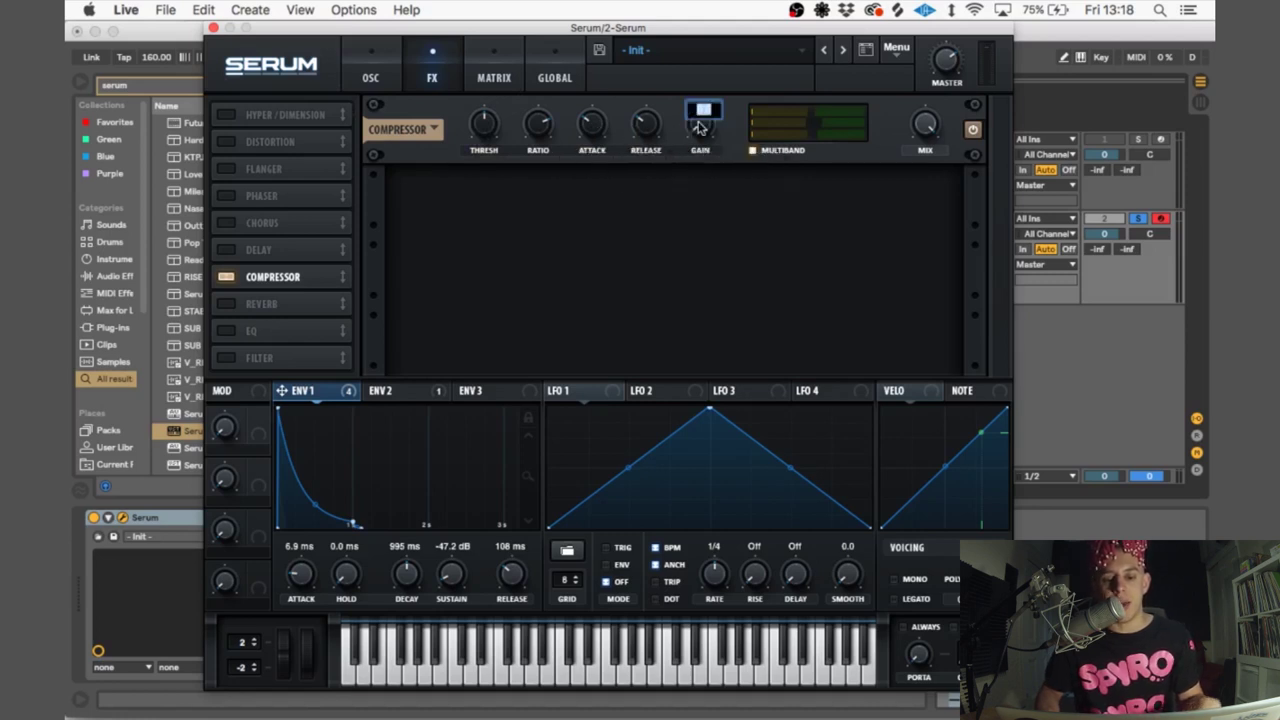
{"action": "type", "text": "16"}
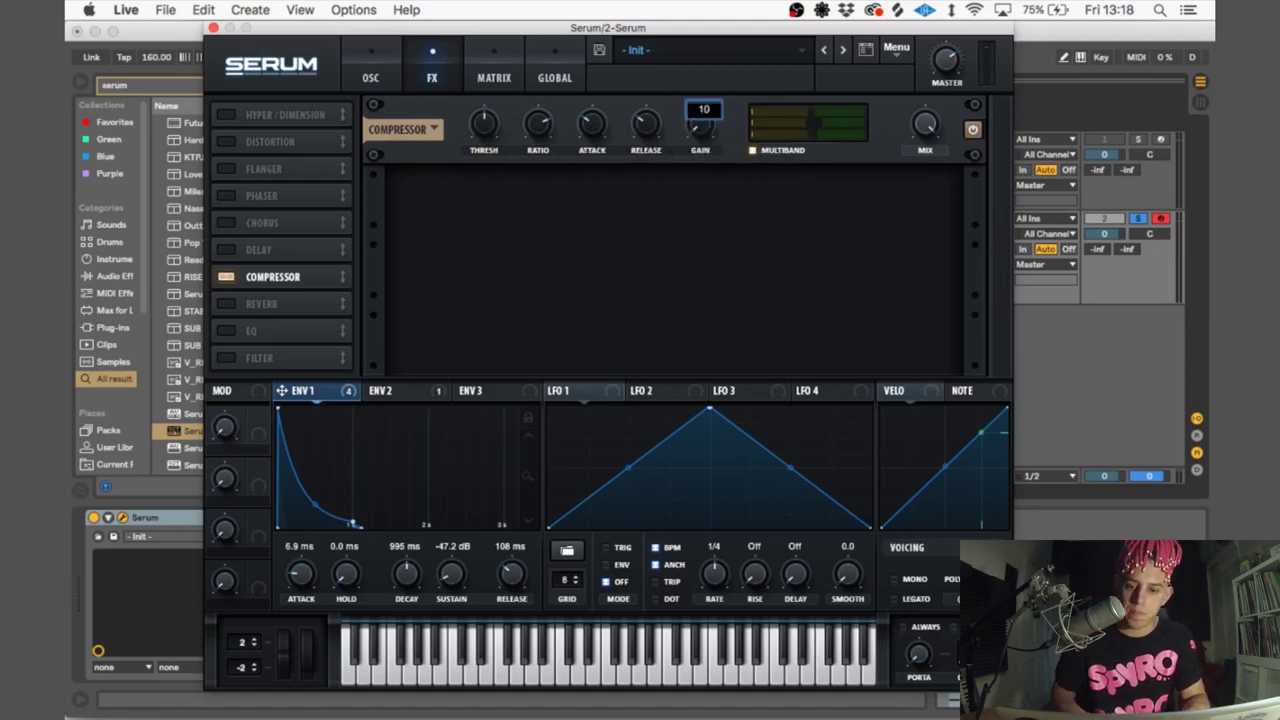
{"action": "type", "text": "0"}
{"action": "key", "text": "Return"}
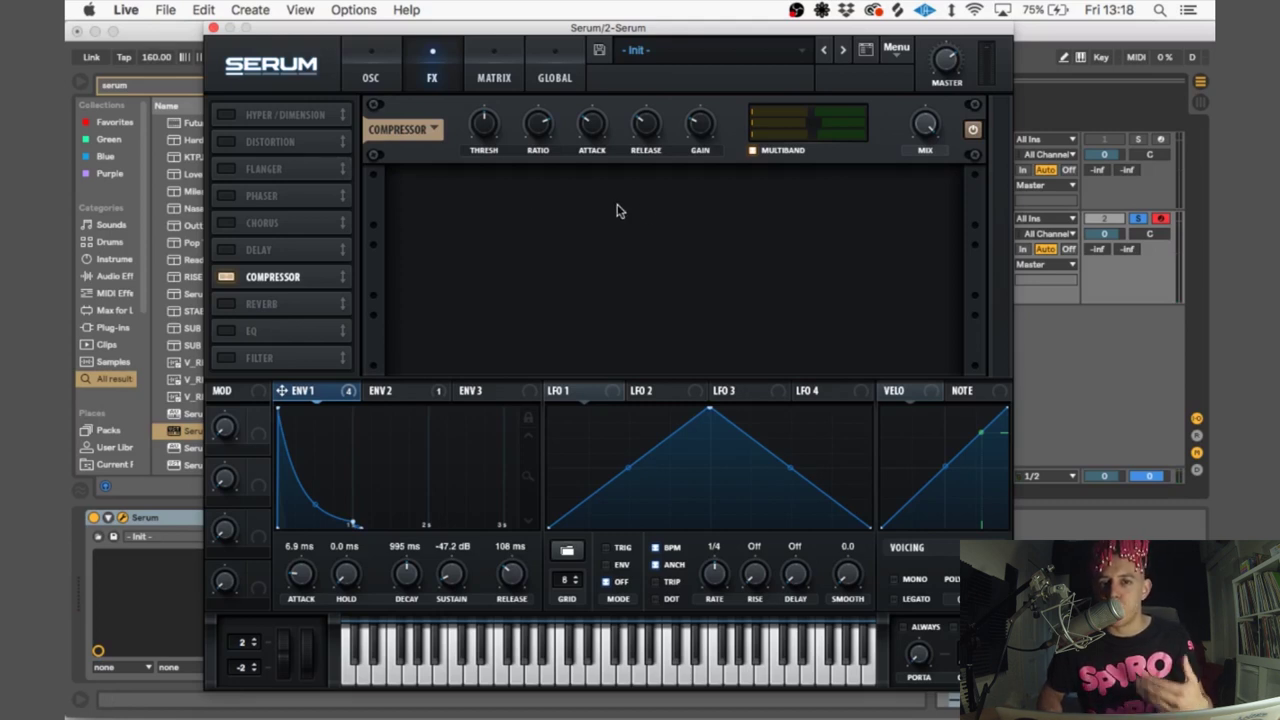
{"action": "key", "text": "super+alt+p"}
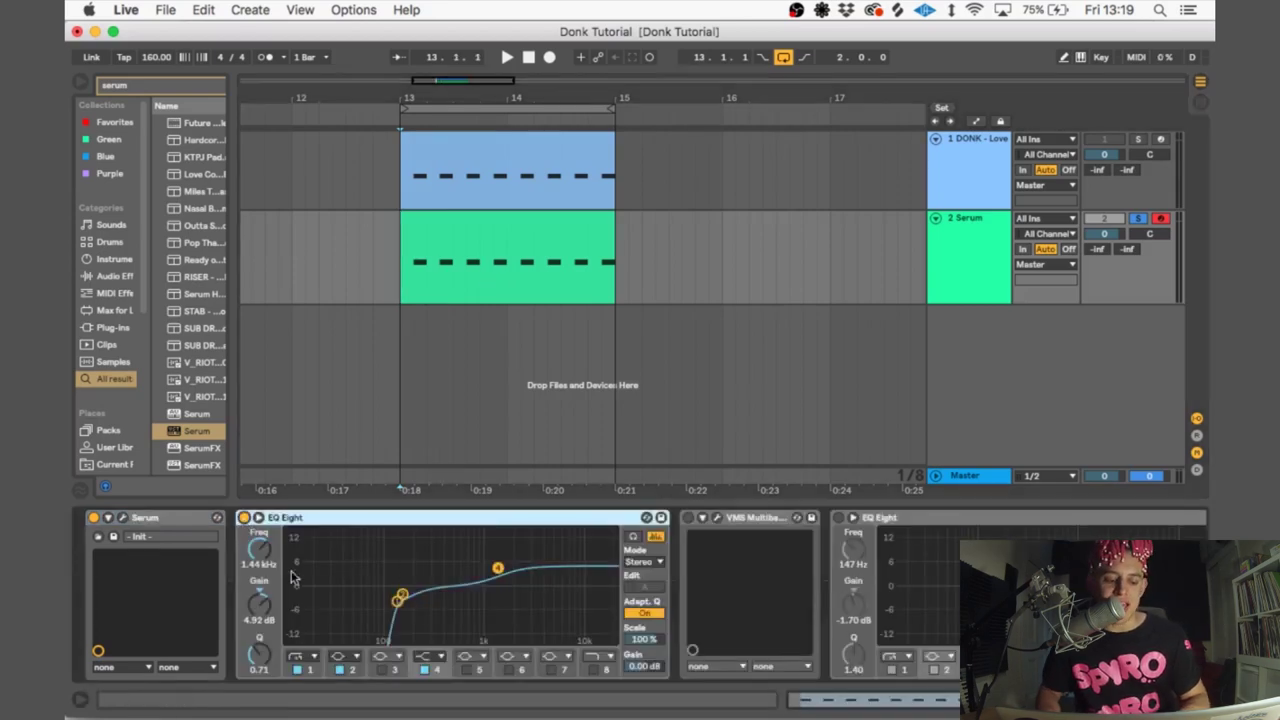
Step: Inspect EQ Eight bands 1 (132 Hz), 2 and 4, then open the VMS Multiband Compressor window
{"action": "left_click", "coordinate": [313, 672]}
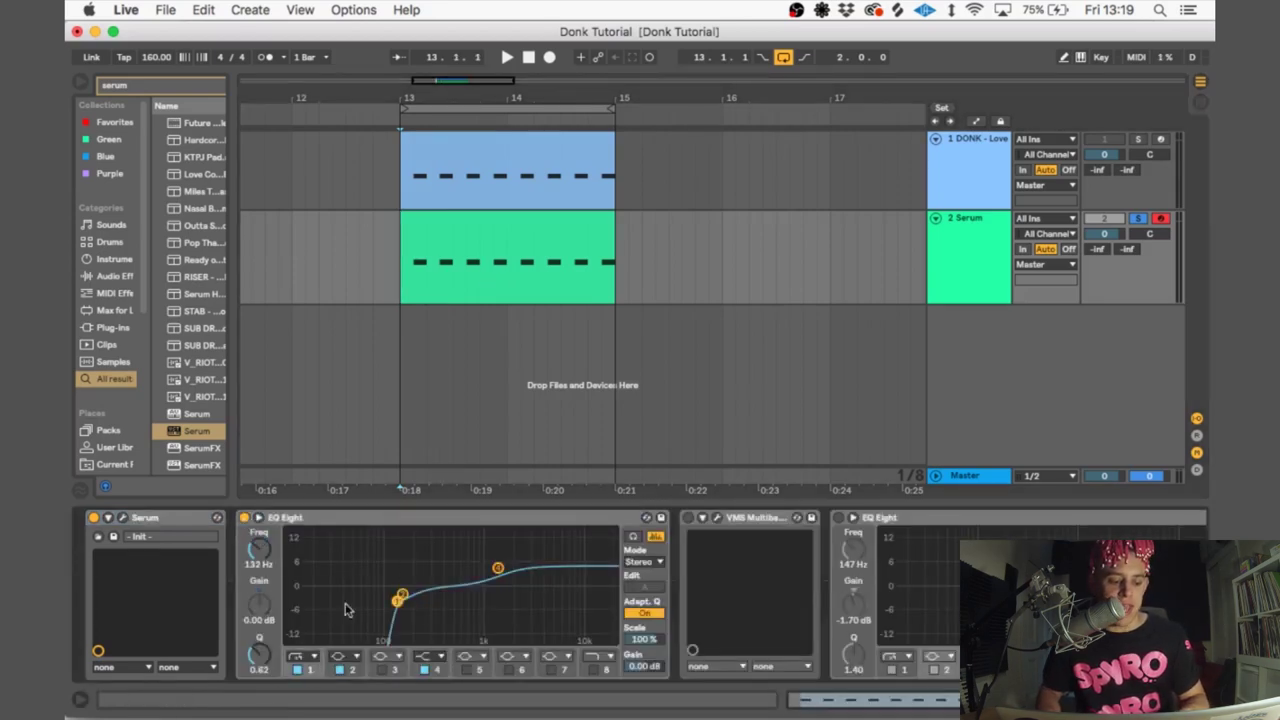
{"action": "left_click", "coordinate": [345, 672]}
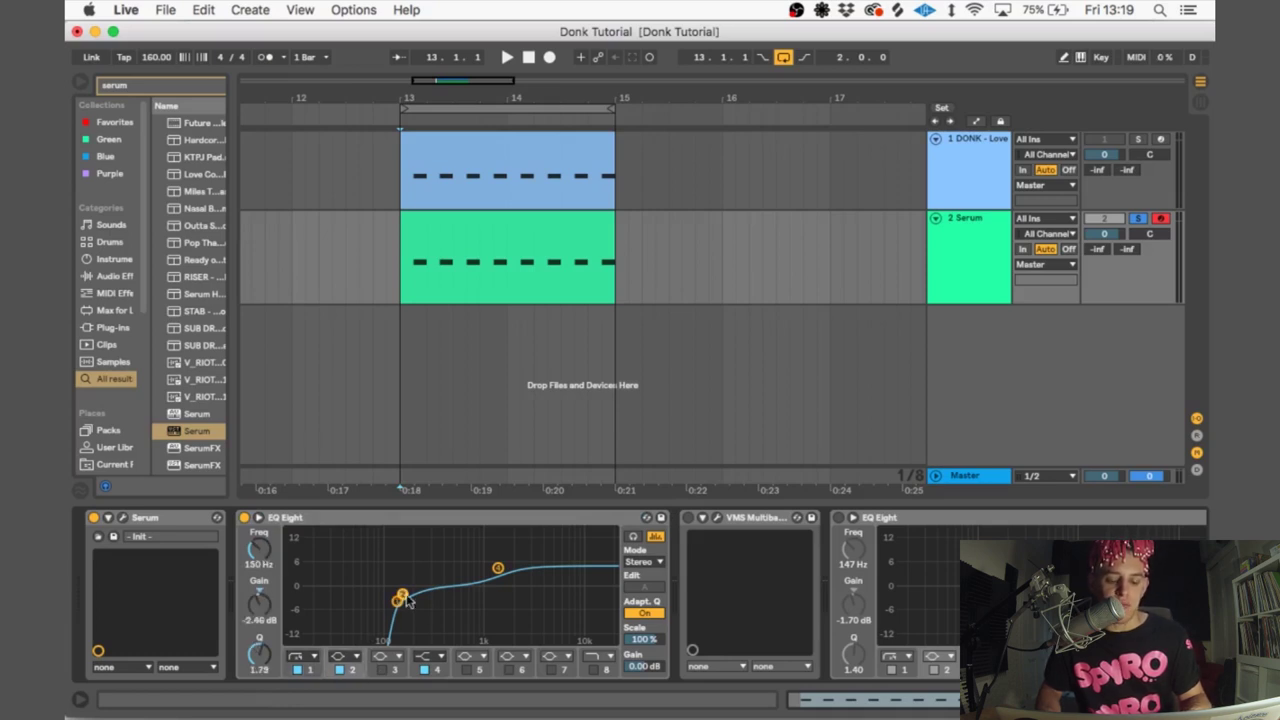
{"action": "left_click", "coordinate": [437, 670]}
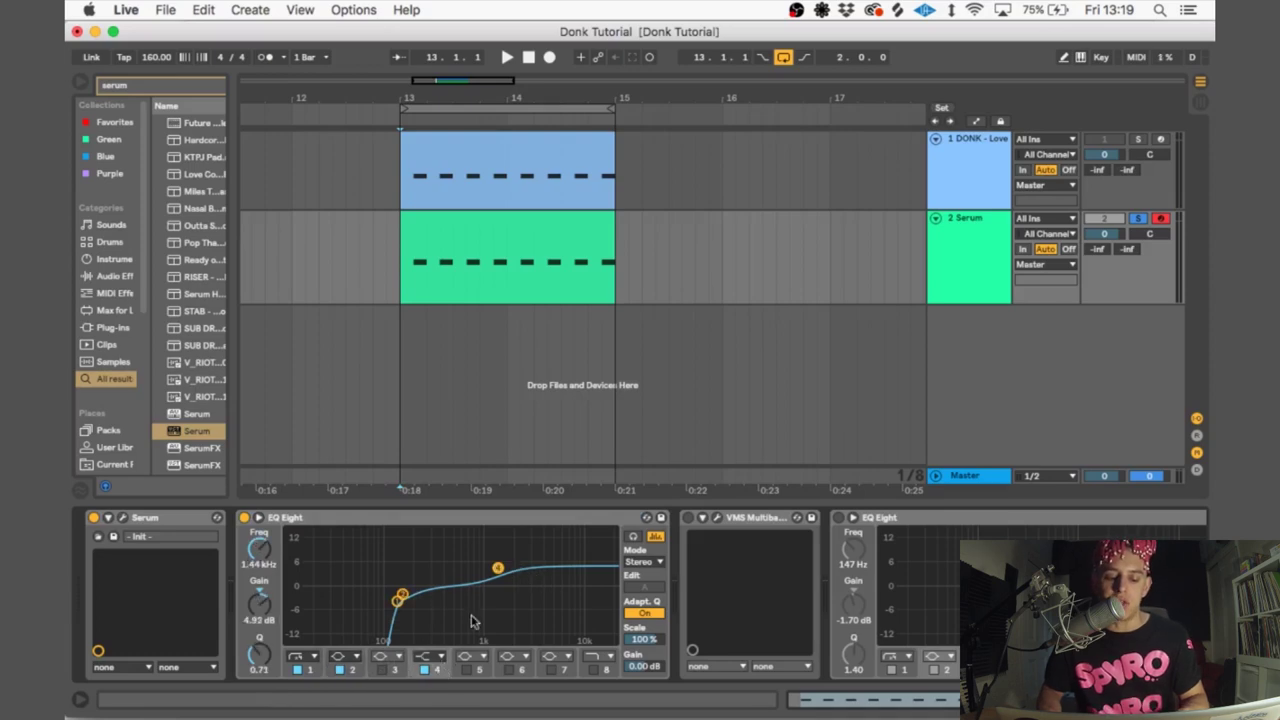
{"action": "left_click", "coordinate": [715, 518]}
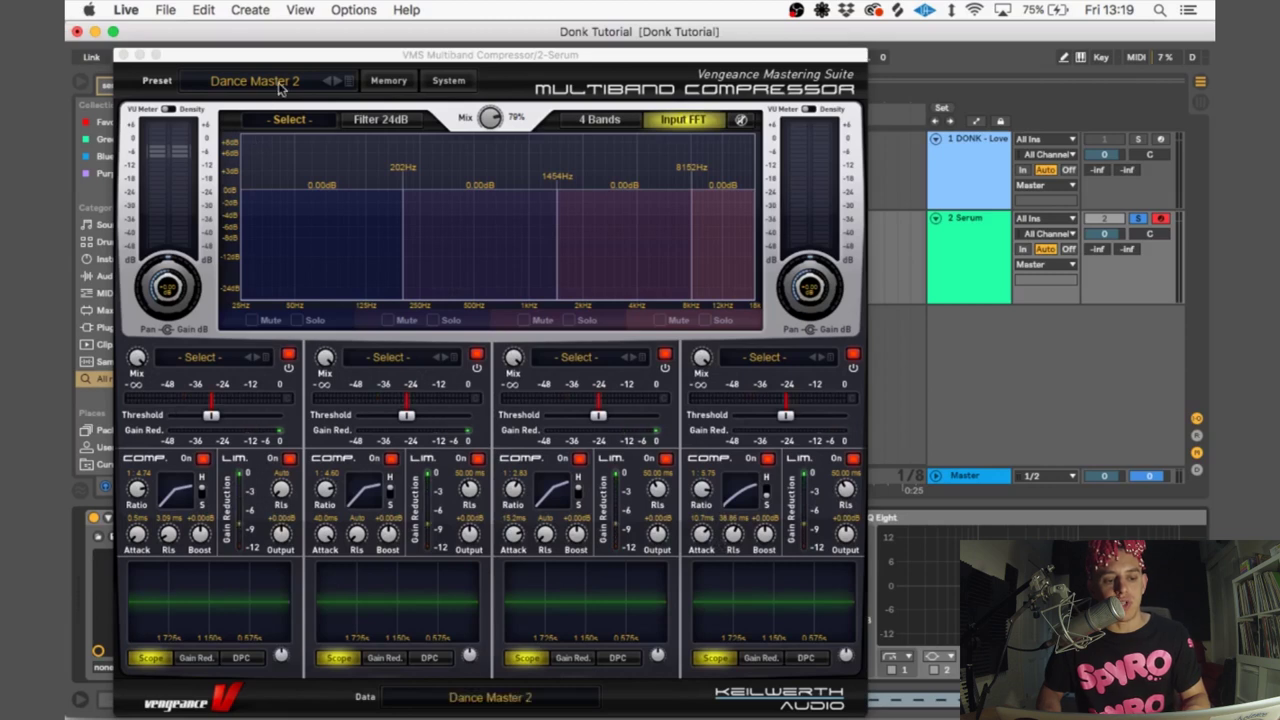
Step: Close the VMS Multiband window, then play and stop the donk bass loop
{"action": "left_click", "coordinate": [122, 55]}
{"action": "key", "text": "space"}
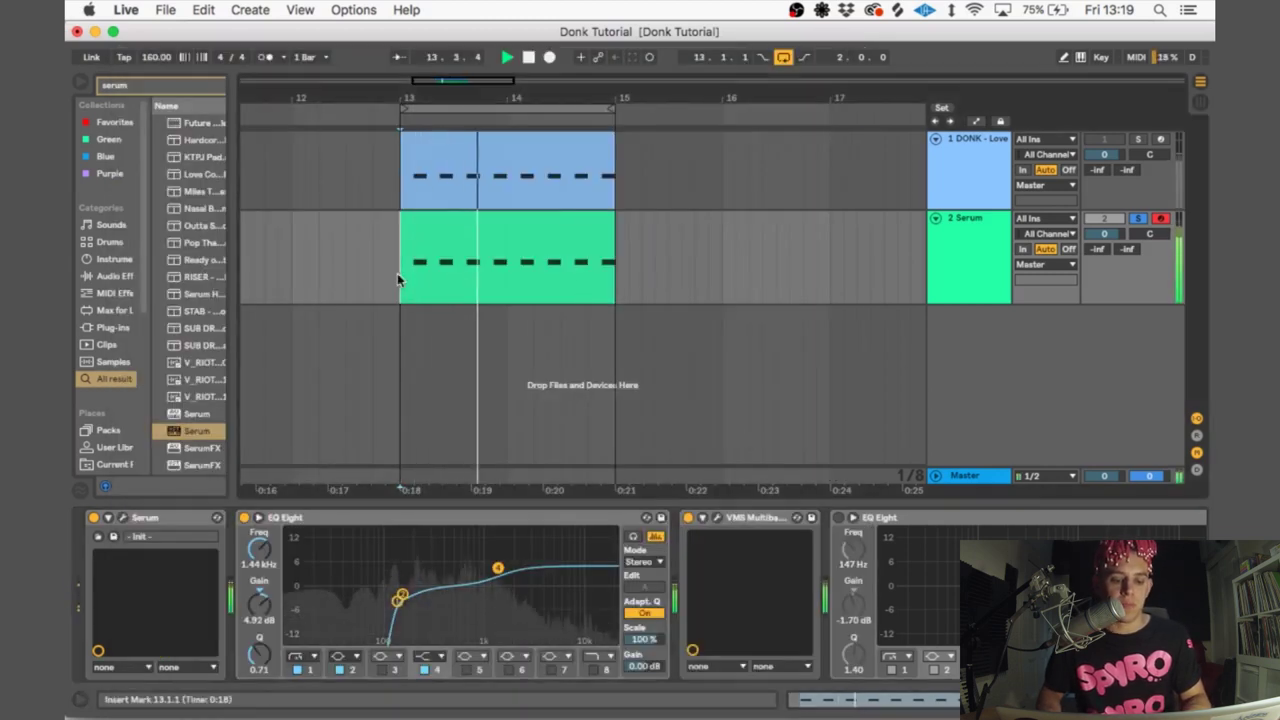
{"action": "key", "text": "space"}
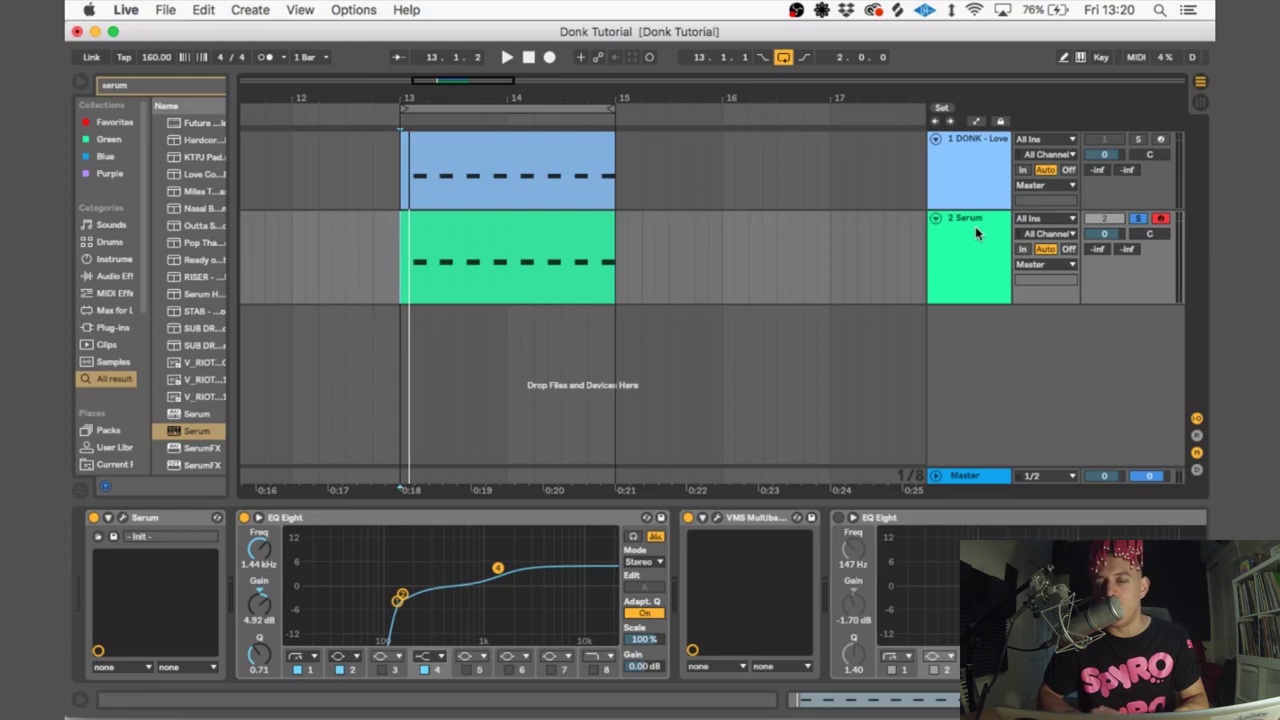
{"action": "left_click", "coordinate": [1016, 551]}
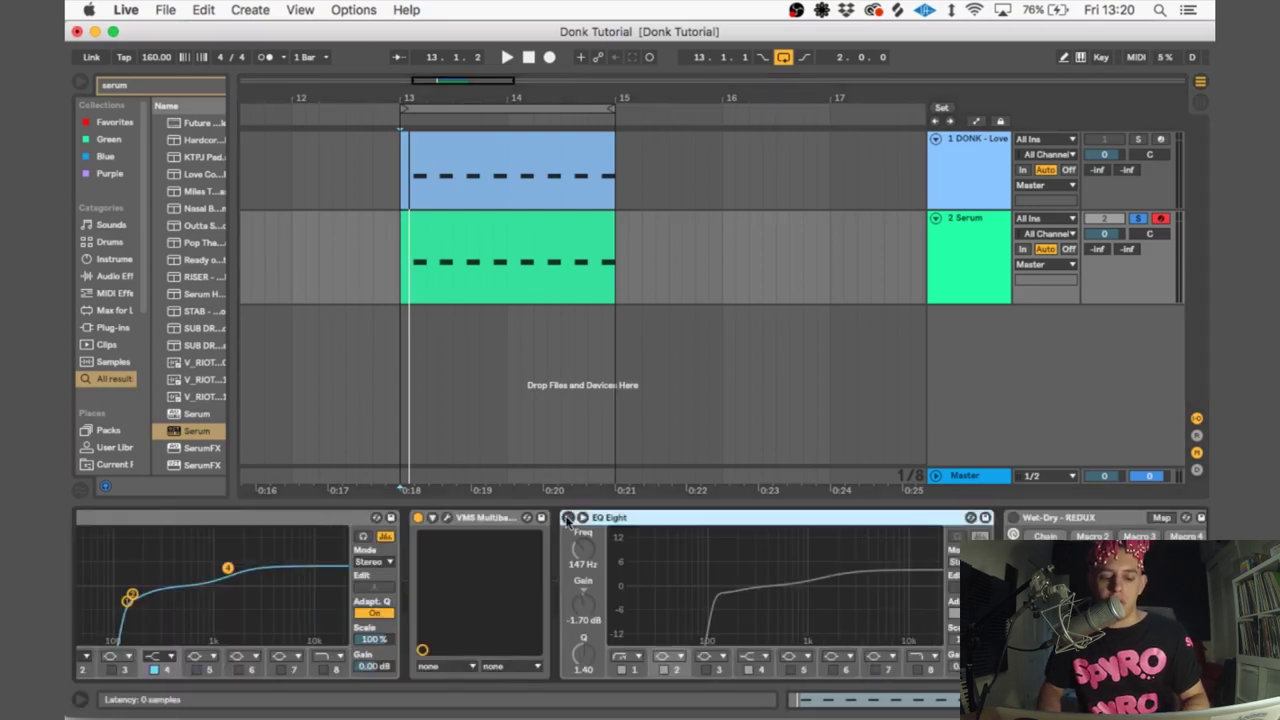
{"action": "scroll", "coordinate": [704, 631], "scroll_direction": "right", "scroll_amount": 5}
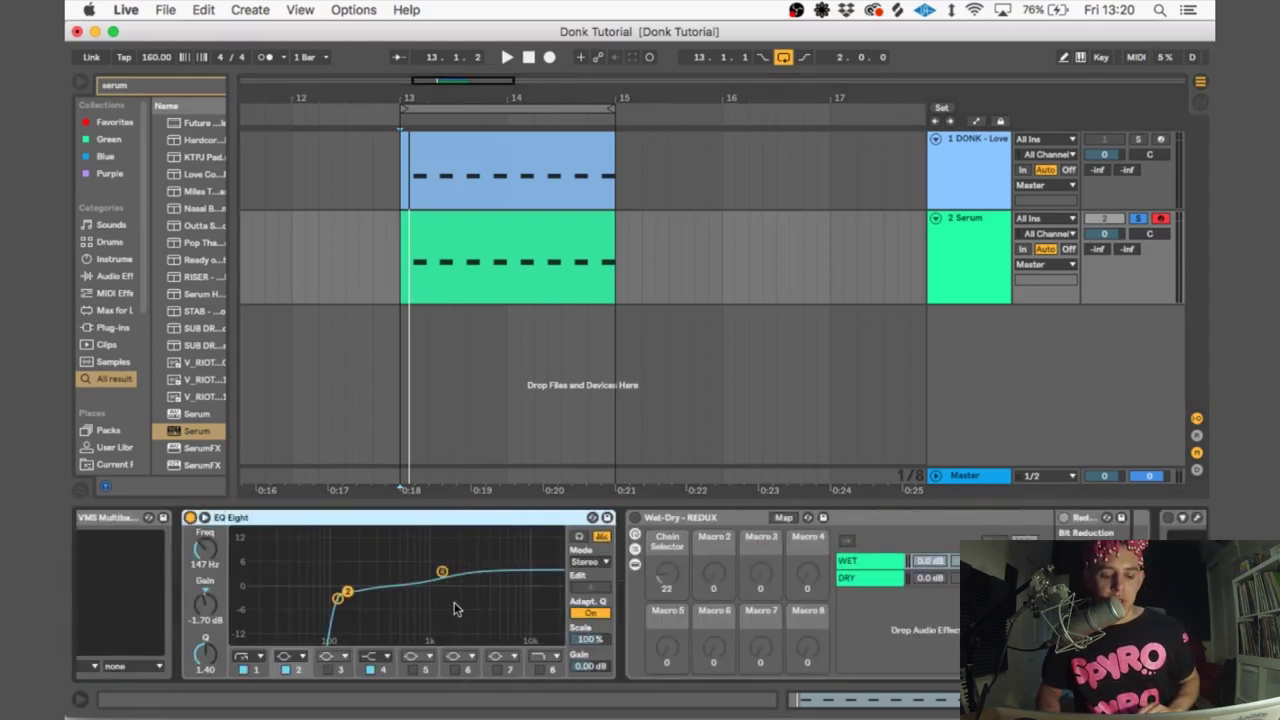
{"action": "scroll", "coordinate": [455, 608], "scroll_direction": "left", "scroll_amount": 3}
{"action": "scroll", "coordinate": [480, 600], "scroll_direction": "left", "scroll_amount": 2}
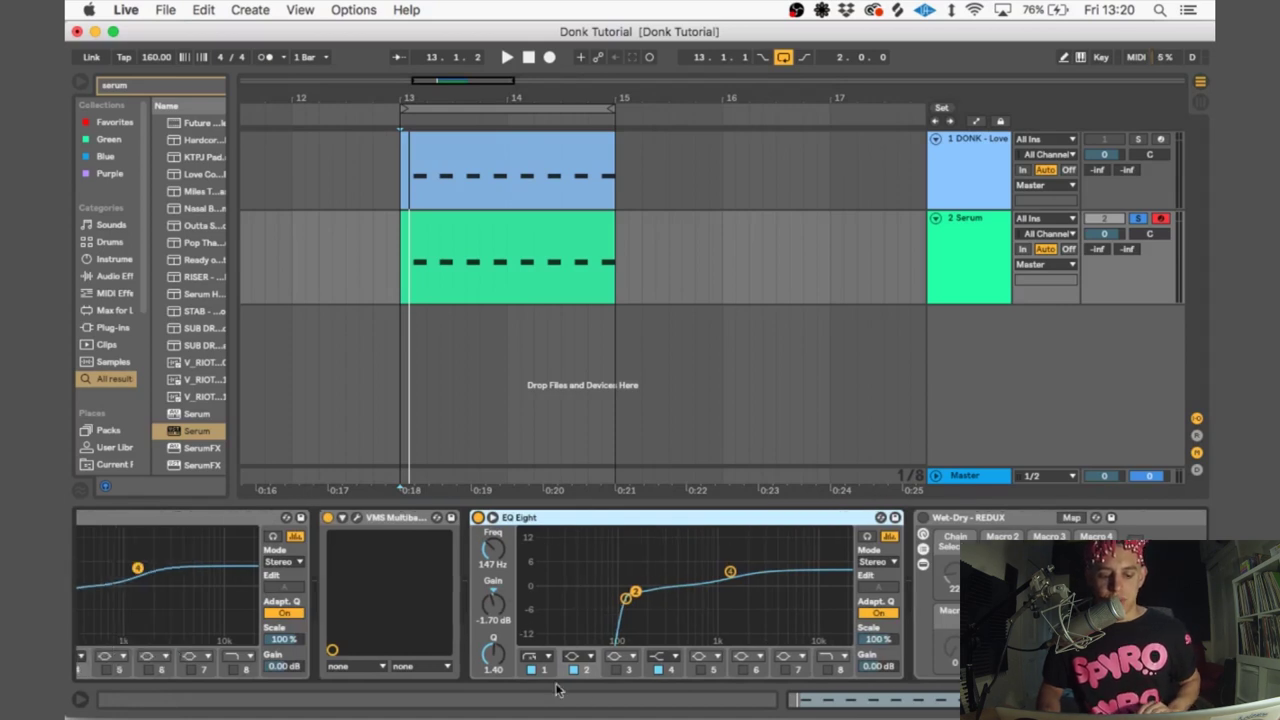
{"action": "left_click", "coordinate": [543, 670]}
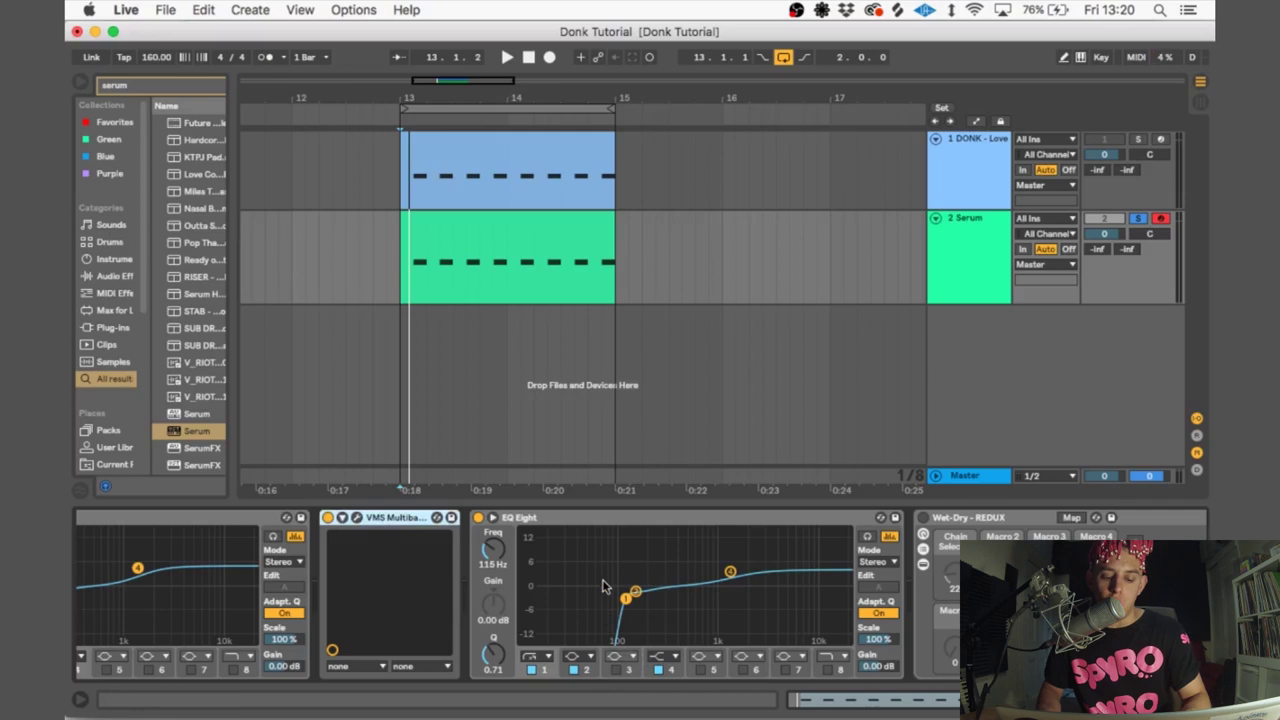
{"action": "scroll", "coordinate": [475, 607], "scroll_direction": "right", "scroll_amount": 3}
{"action": "scroll", "coordinate": [475, 607], "scroll_direction": "left", "scroll_amount": 3}
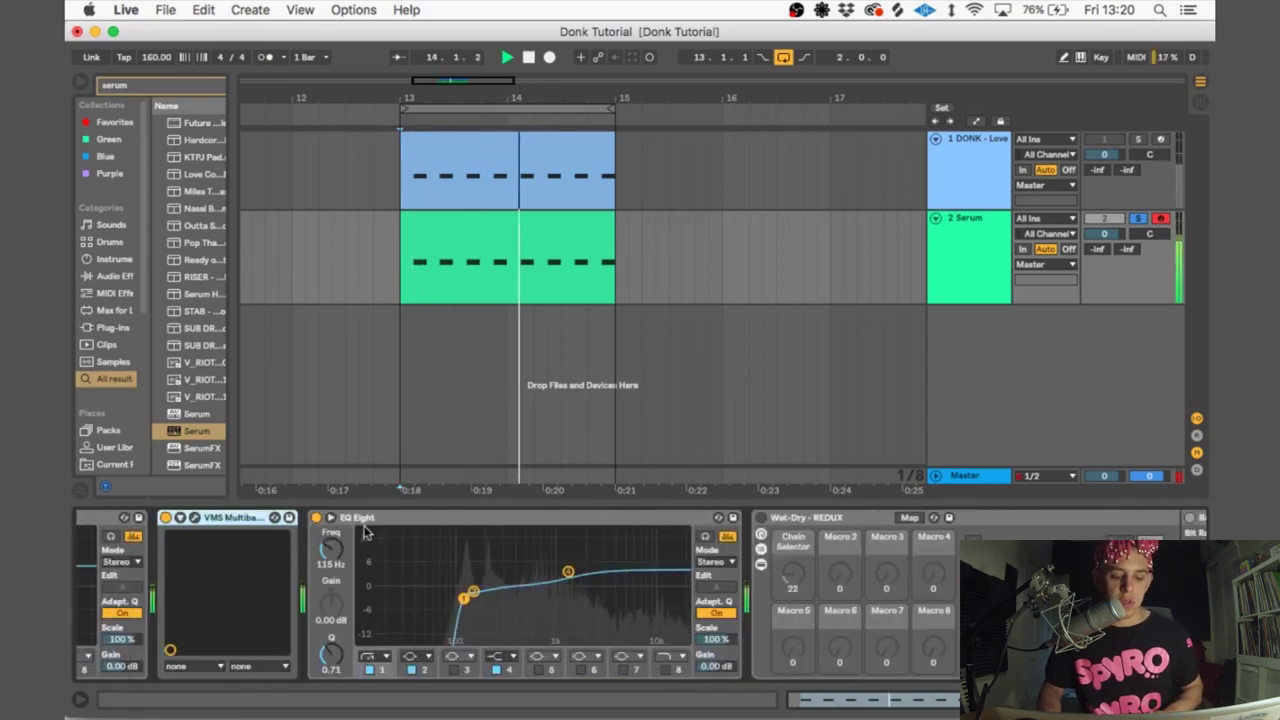
{"action": "left_click", "coordinate": [317, 518]}
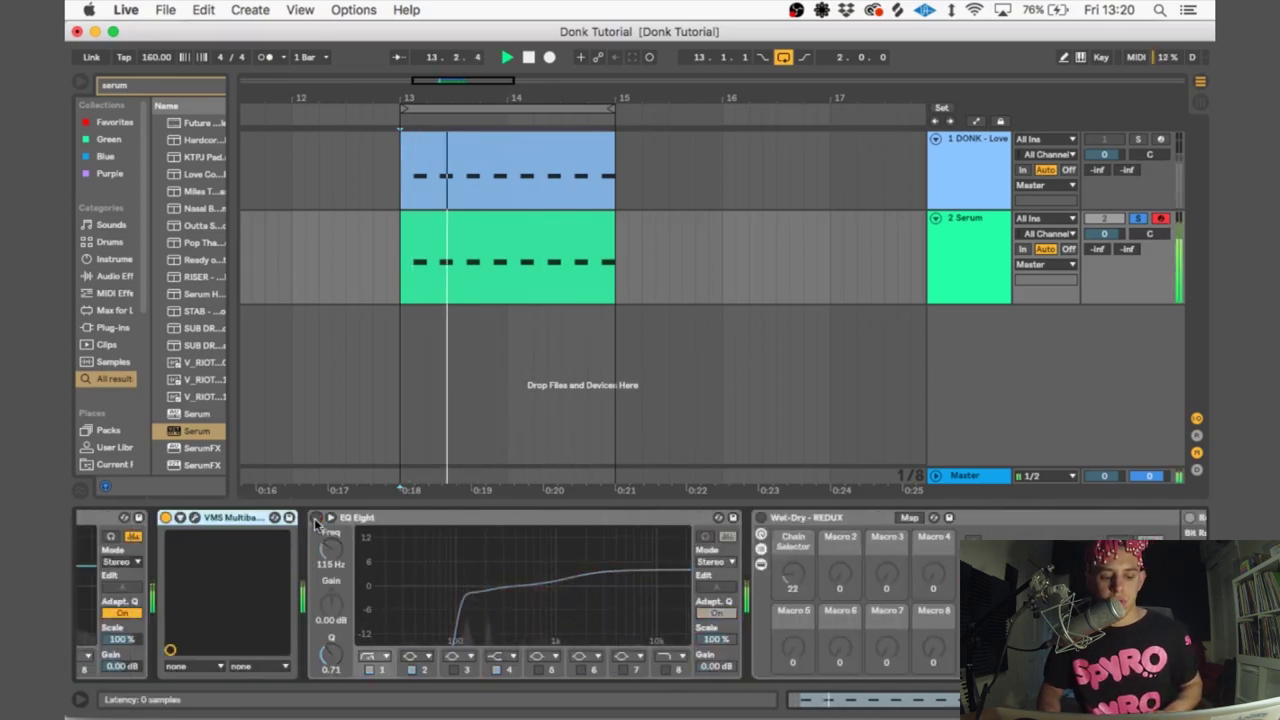
{"action": "left_click", "coordinate": [317, 518]}
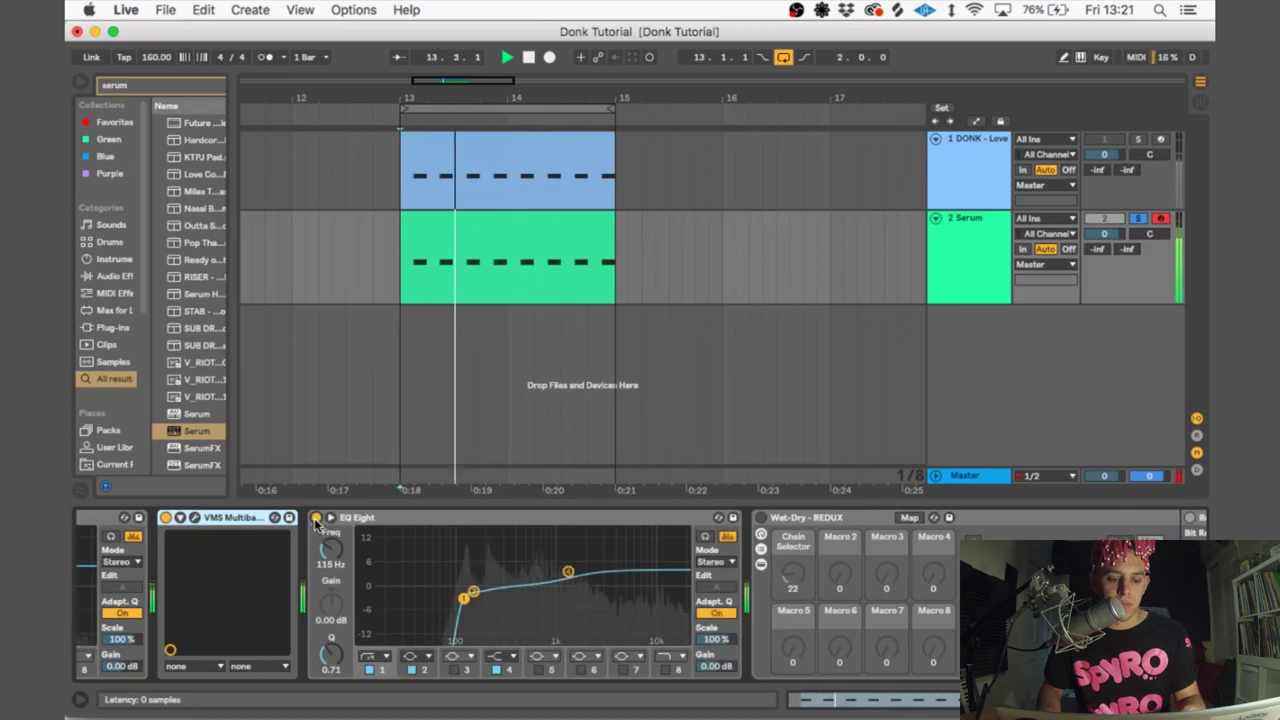
{"action": "key", "text": "space"}
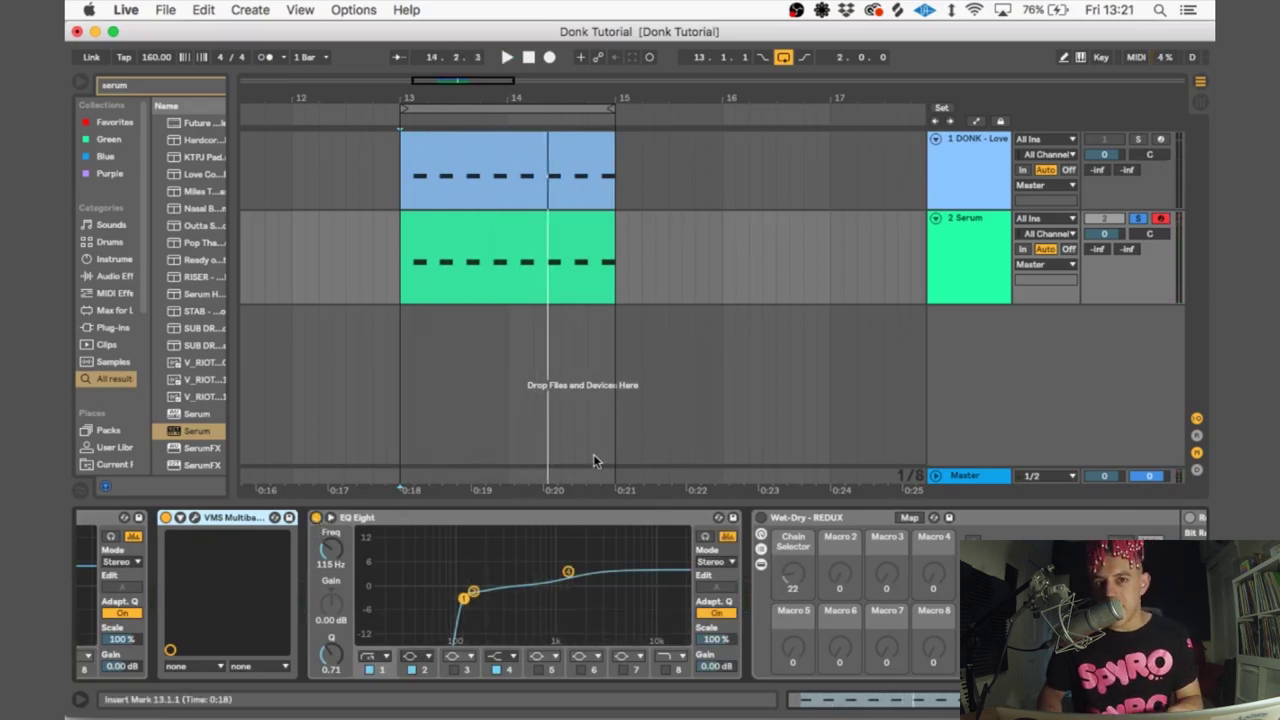
{"action": "scroll", "coordinate": [978, 527], "scroll_direction": "right", "scroll_amount": 5}
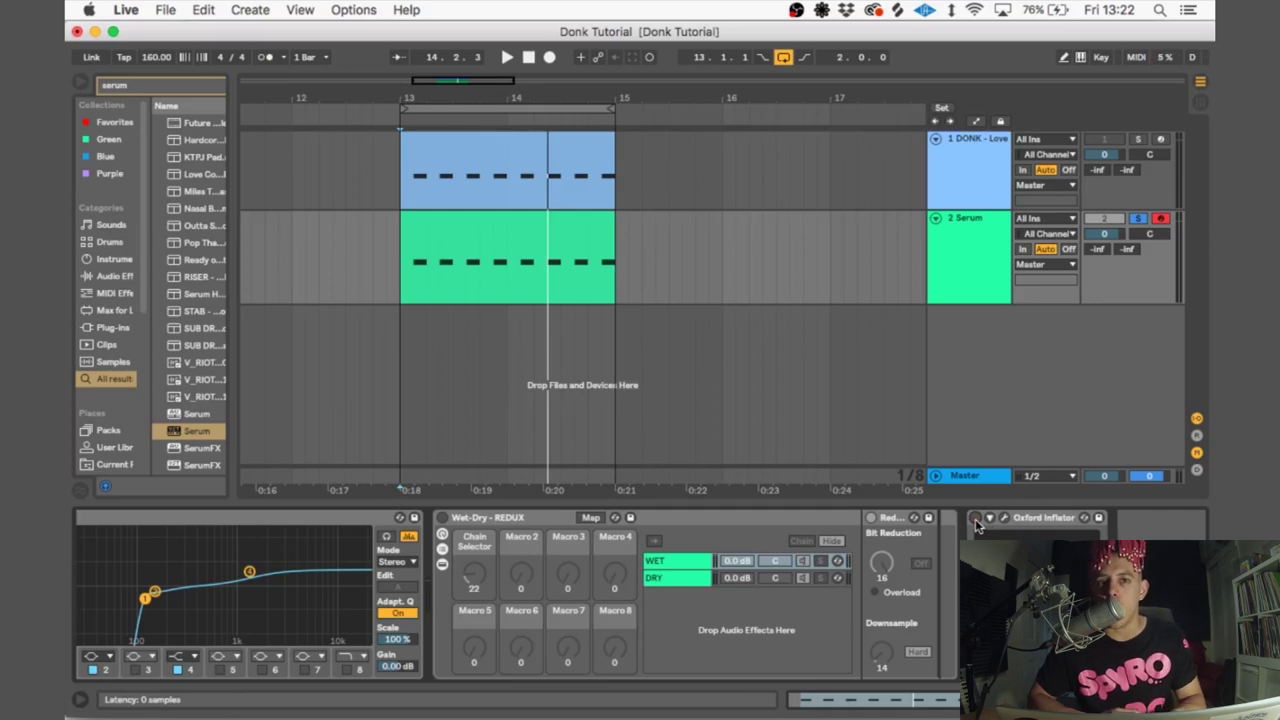
{"action": "left_click", "coordinate": [1004, 517]}
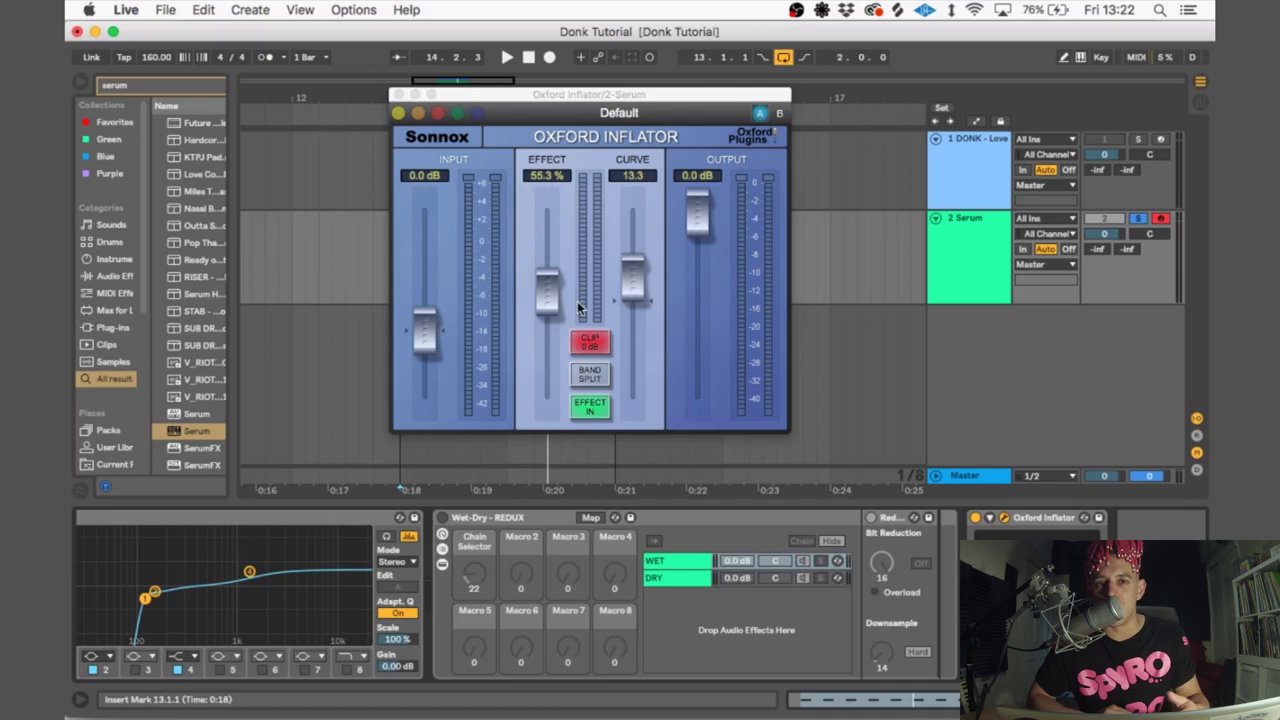
{"action": "key", "text": "super+alt+p"}
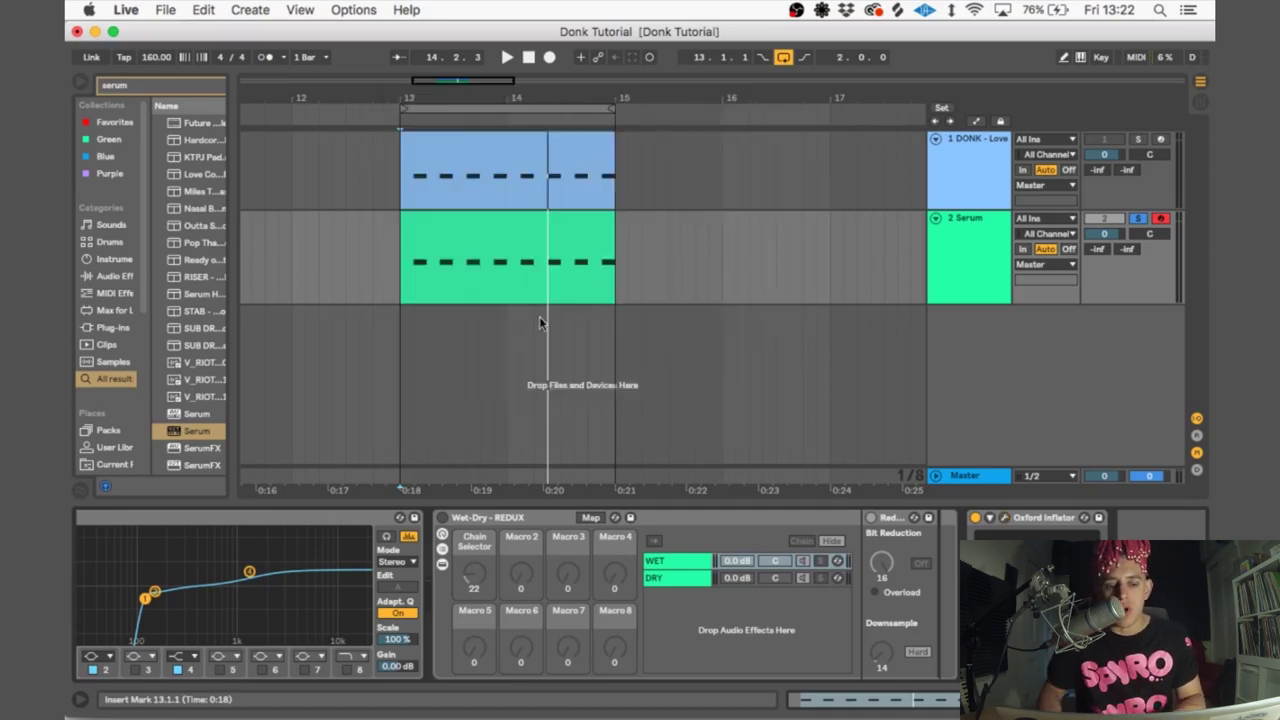
{"action": "key", "text": "space"}
{"action": "key", "text": "space"}
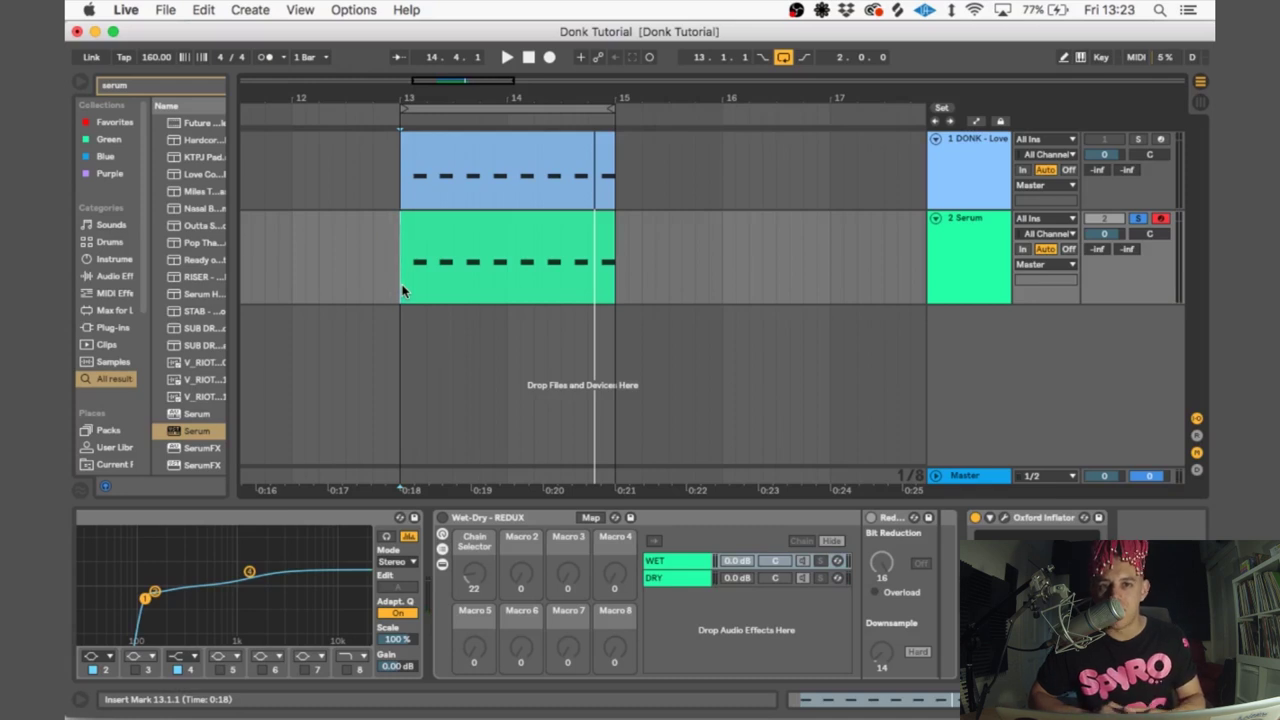
Step: Audition the Redux device, then lower the Wet-Dry REDUX Chain Selector to 22
{"action": "left_click", "coordinate": [857, 530]}
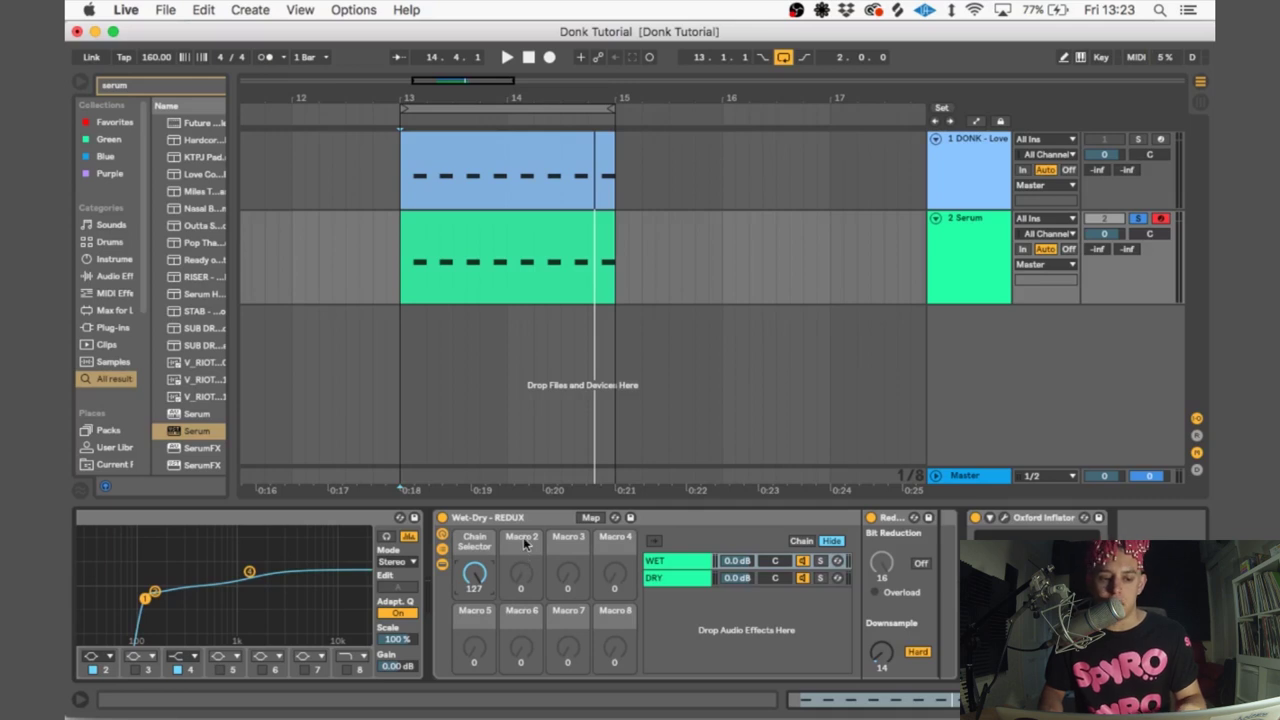
{"action": "key", "text": "space"}
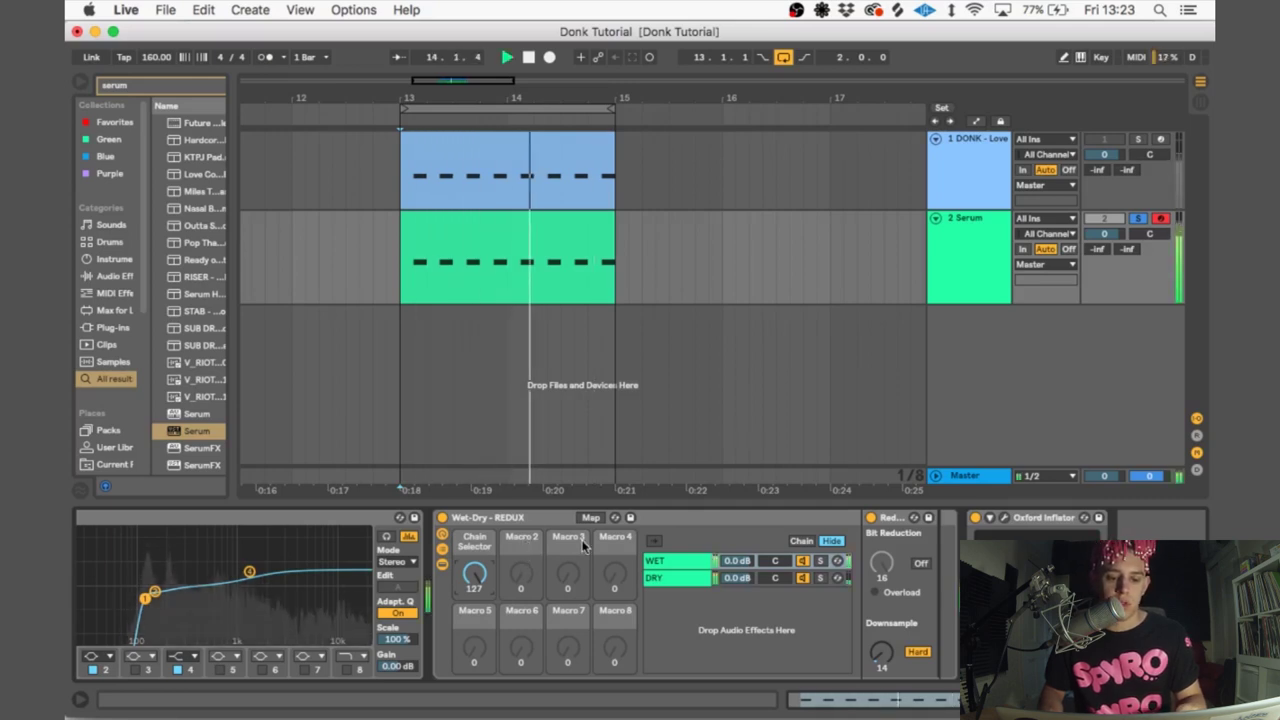
{"action": "key", "text": "space"}
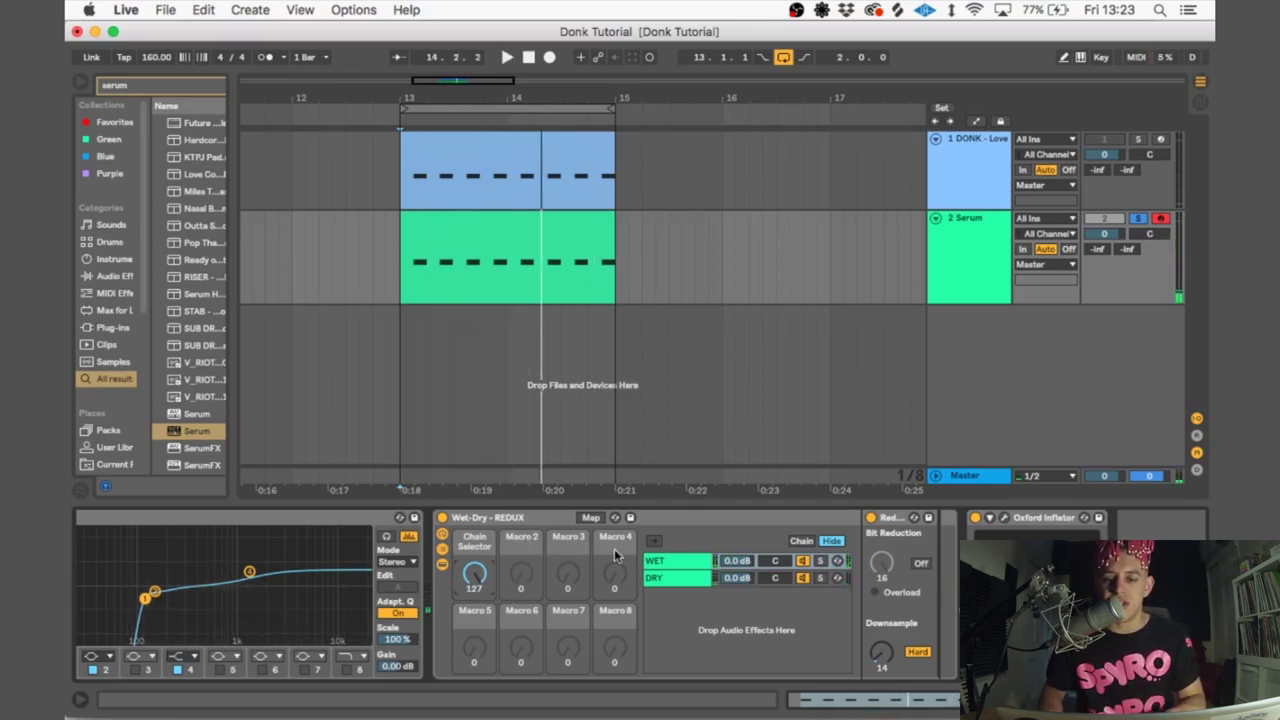
{"action": "mouse_move", "coordinate": [474, 572]}
{"action": "left_mouse_down"}
{"action": "mouse_move", "coordinate": [474, 590]}
{"action": "mouse_move", "coordinate": [484, 586]}
{"action": "left_mouse_up"}
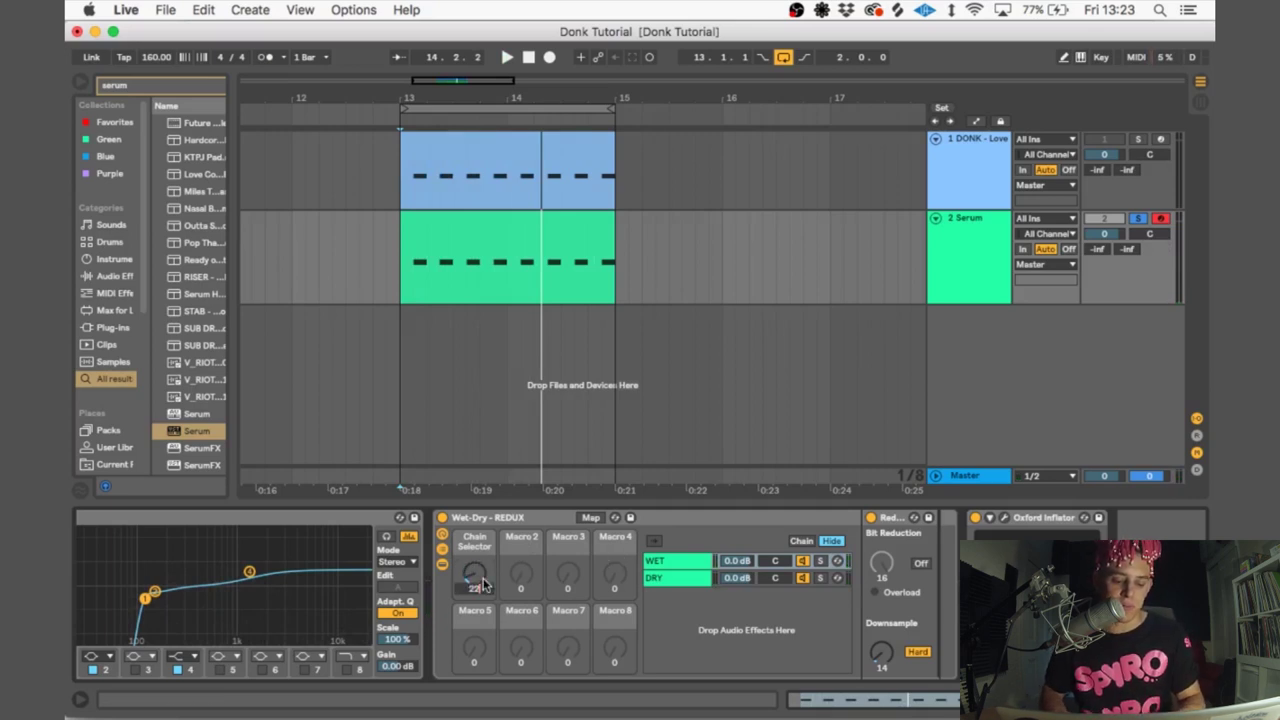
Step: Listen to the 22 blend, then bypass the whole Wet-Dry REDUX rack and replay the loop
{"action": "key", "text": "space"}
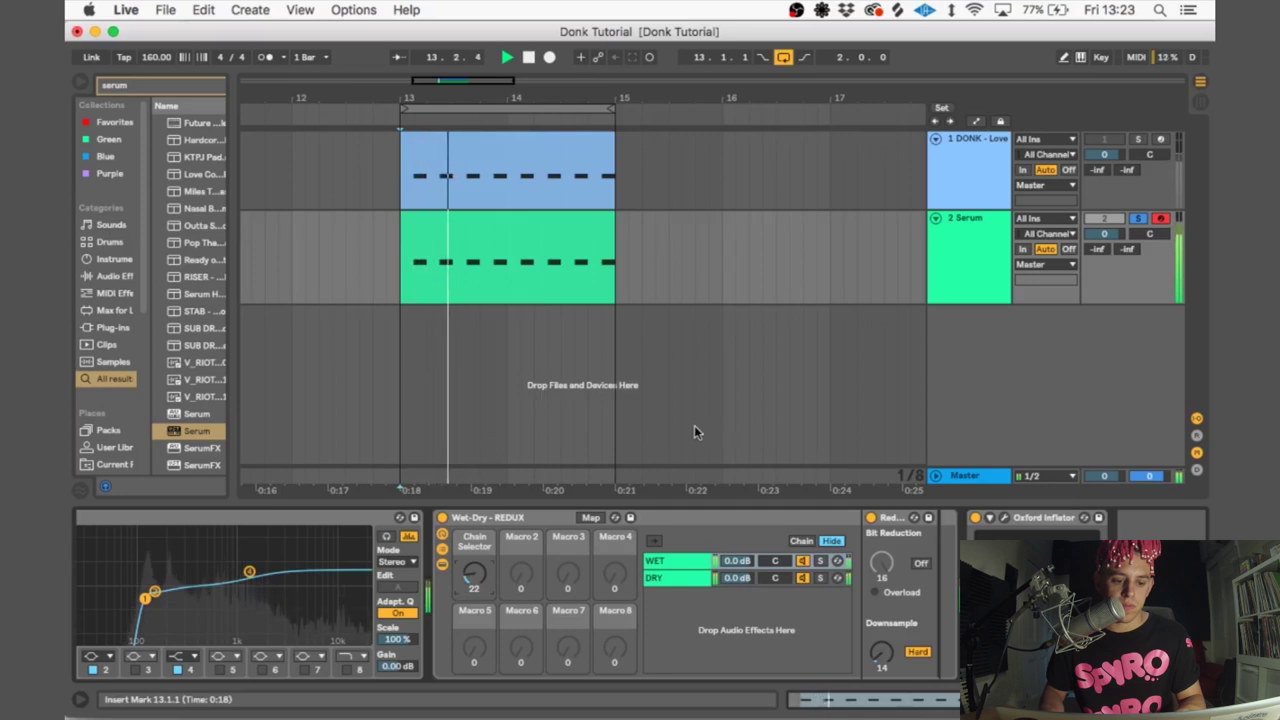
{"action": "left_click", "coordinate": [441, 518]}
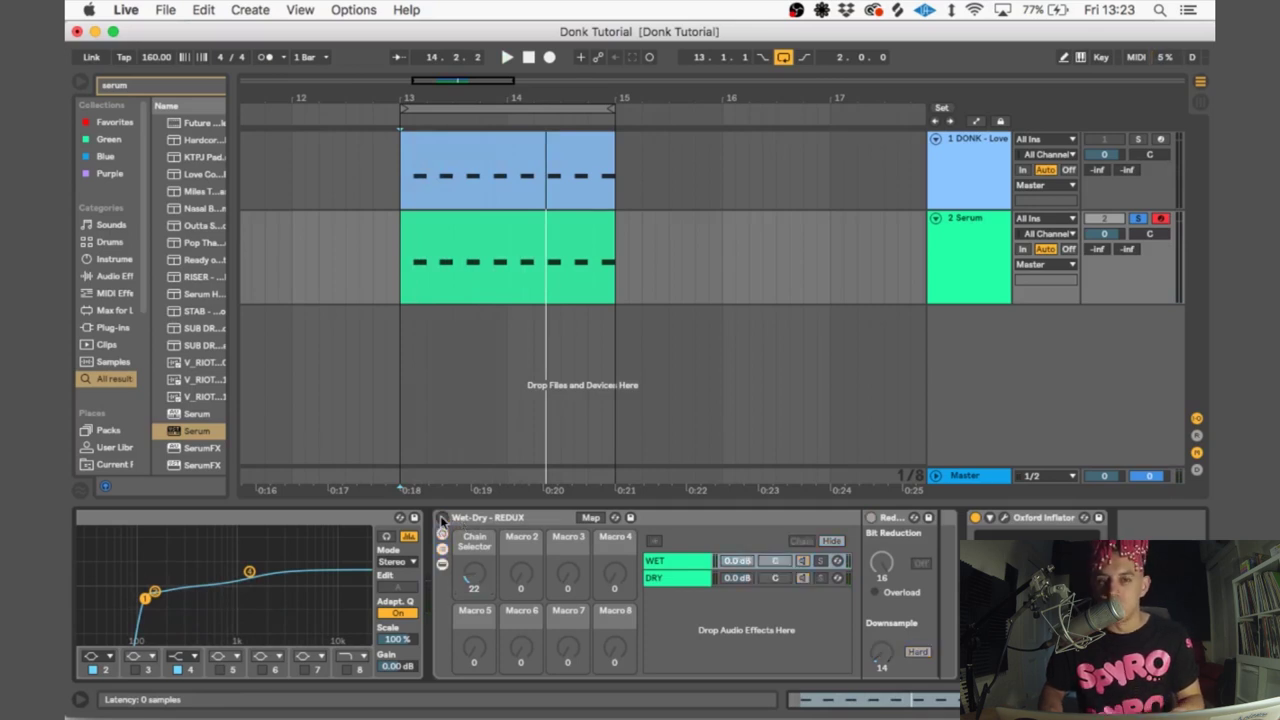
{"action": "key", "text": "space"}
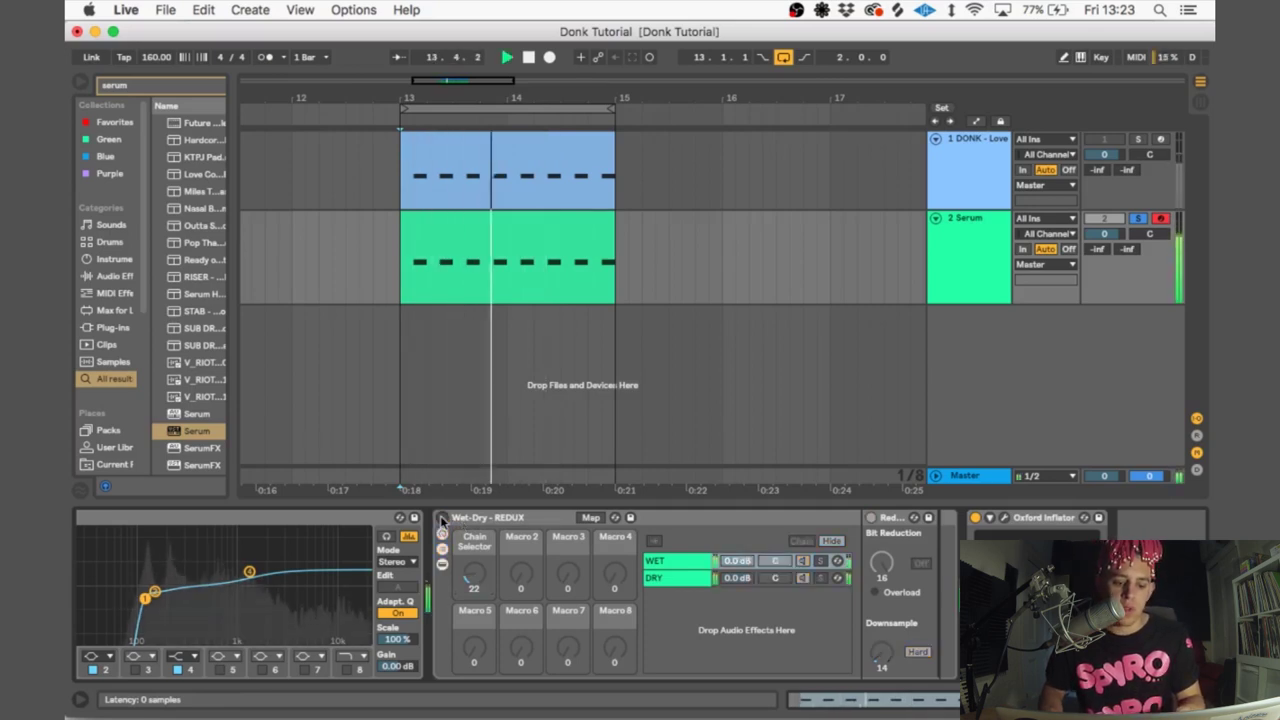
Step: Re-enable the Wet-Dry REDUX rack and play the donk loop with the chain selector at 22
{"action": "left_click", "coordinate": [441, 518]}
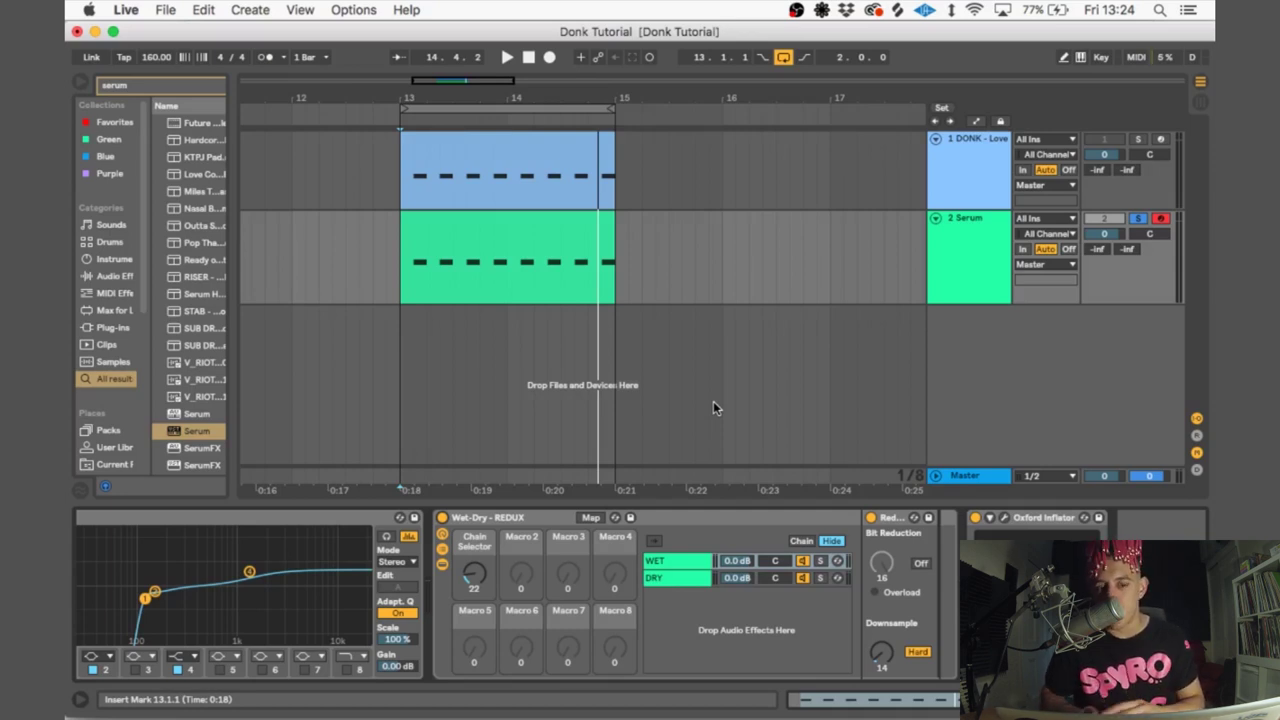
{"action": "key", "text": "space"}
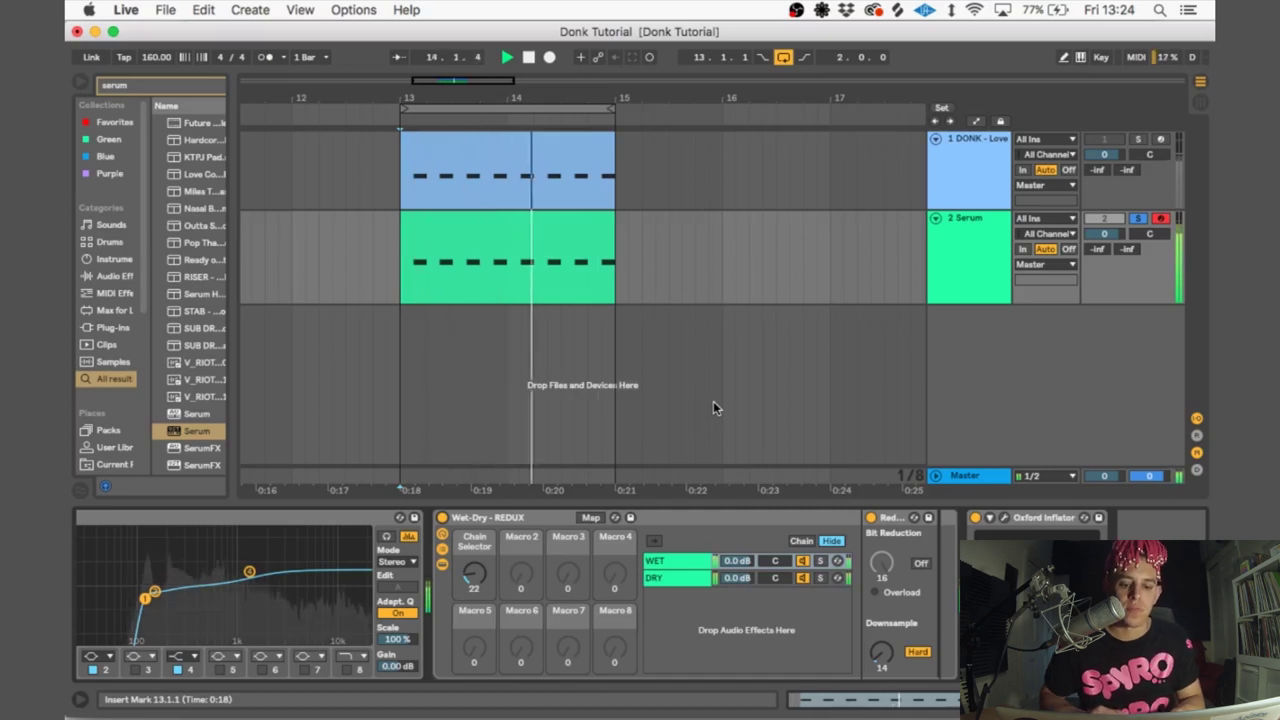